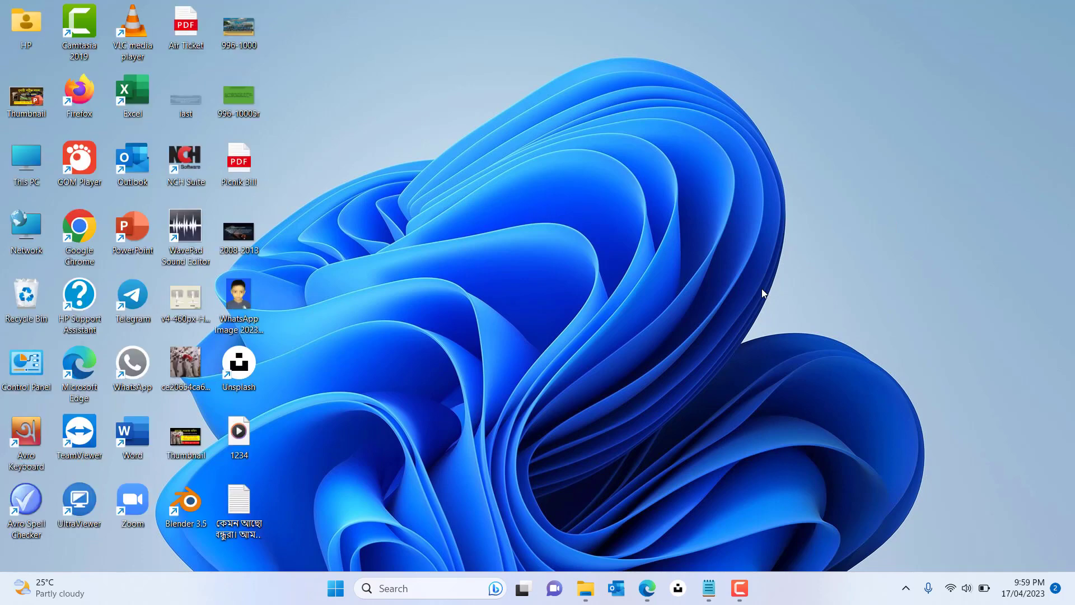
Step: Switch to Microsoft Edge, search Google for "lexica" and open the Lexica site in a new tab
left_click(650, 586)
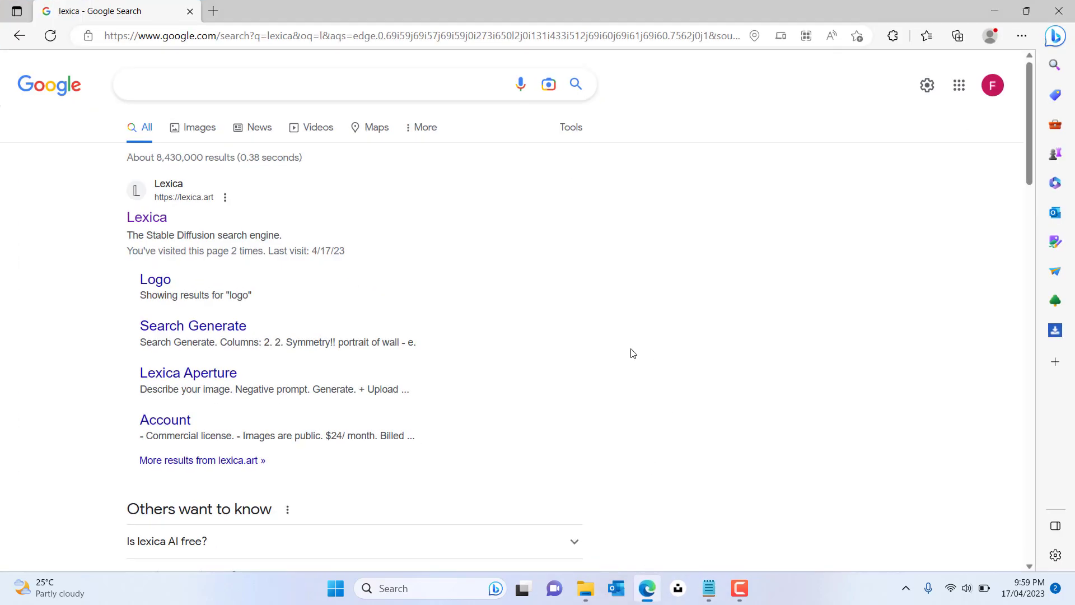
left_click(250, 91)
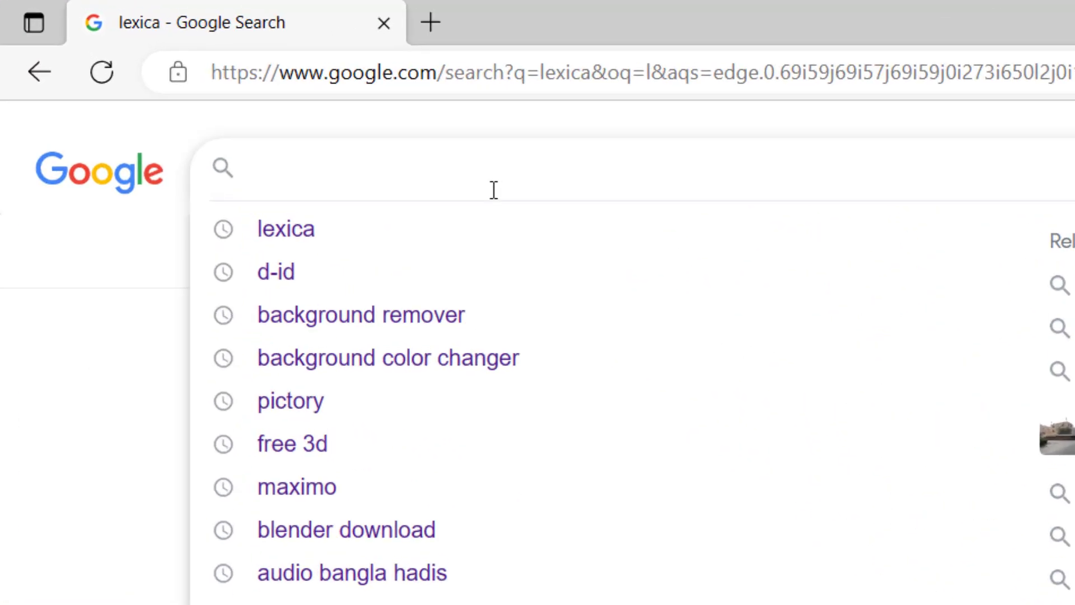
left_click(610, 283)
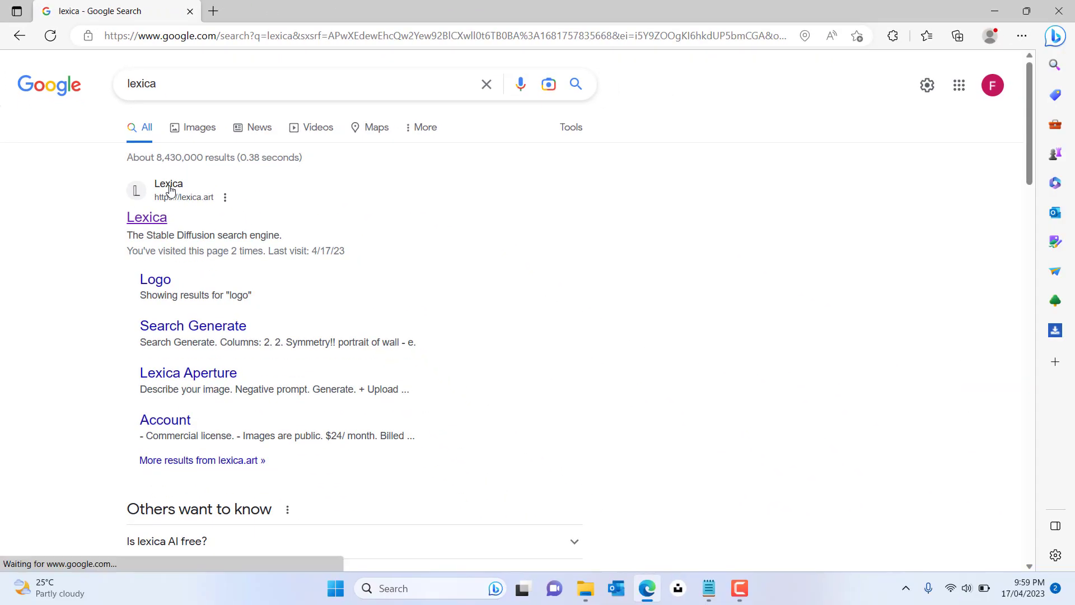
right_click(169, 187)
left_click(213, 195)
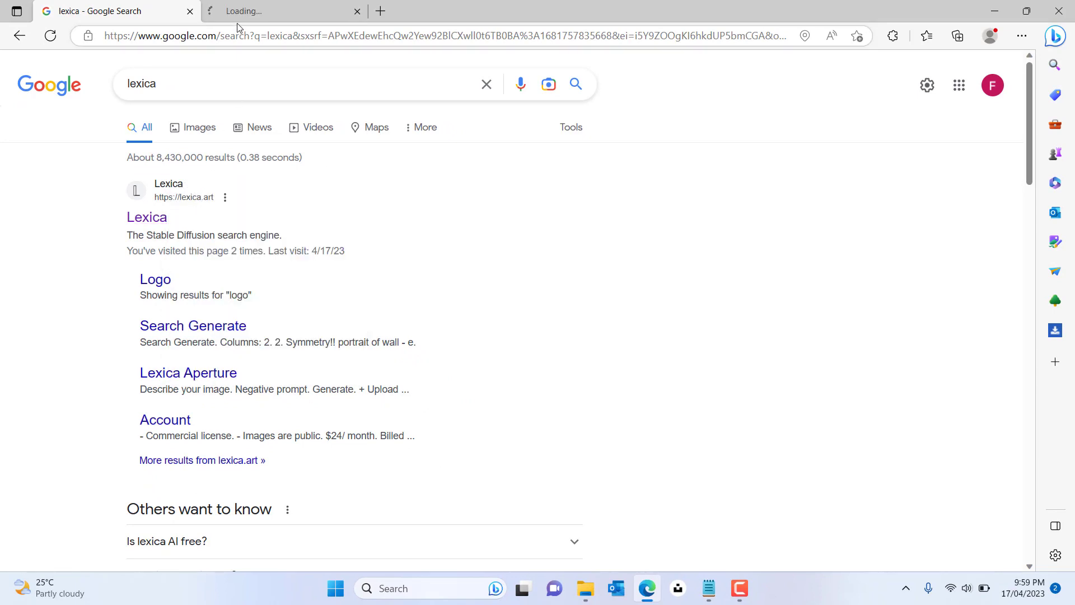
left_click(263, 12)
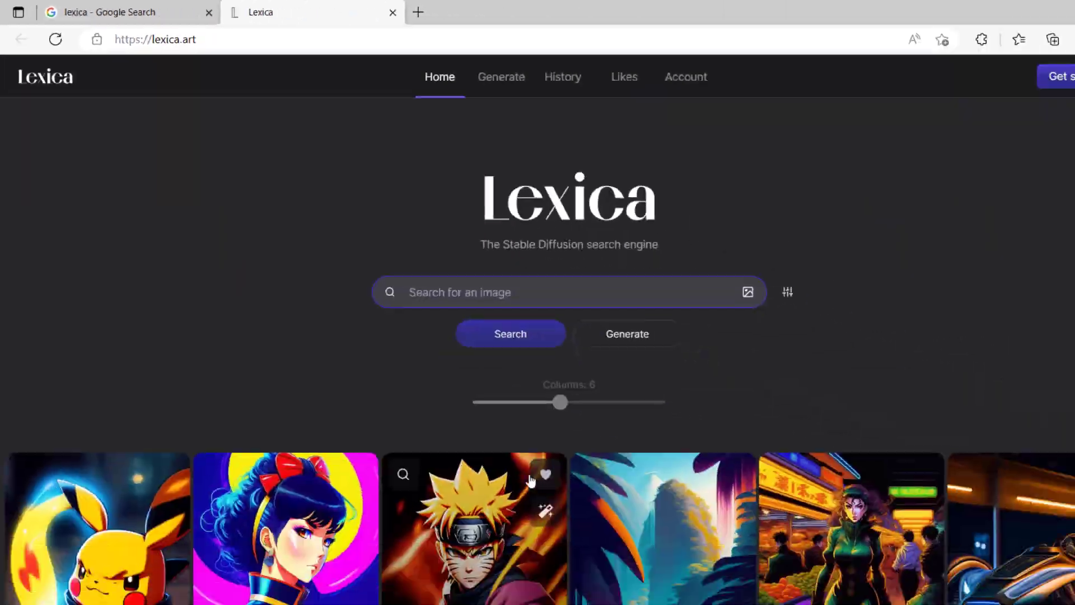
Step: Browse the sample images in the Lexica home page gallery
scroll(451, 429, "down", 10)
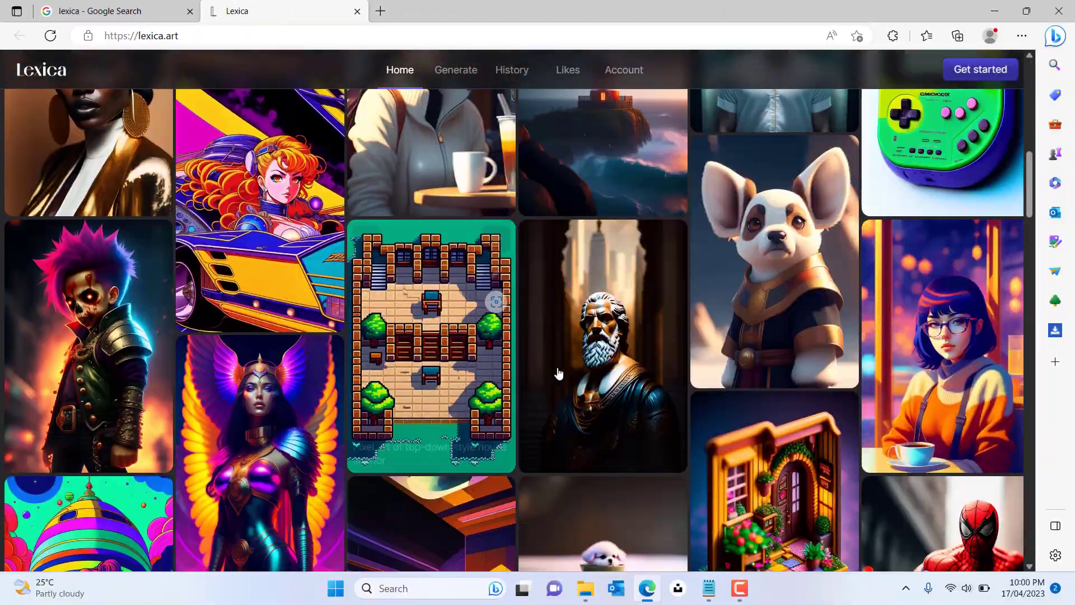
scroll(570, 367, "down", 12)
scroll(574, 365, "down", 20)
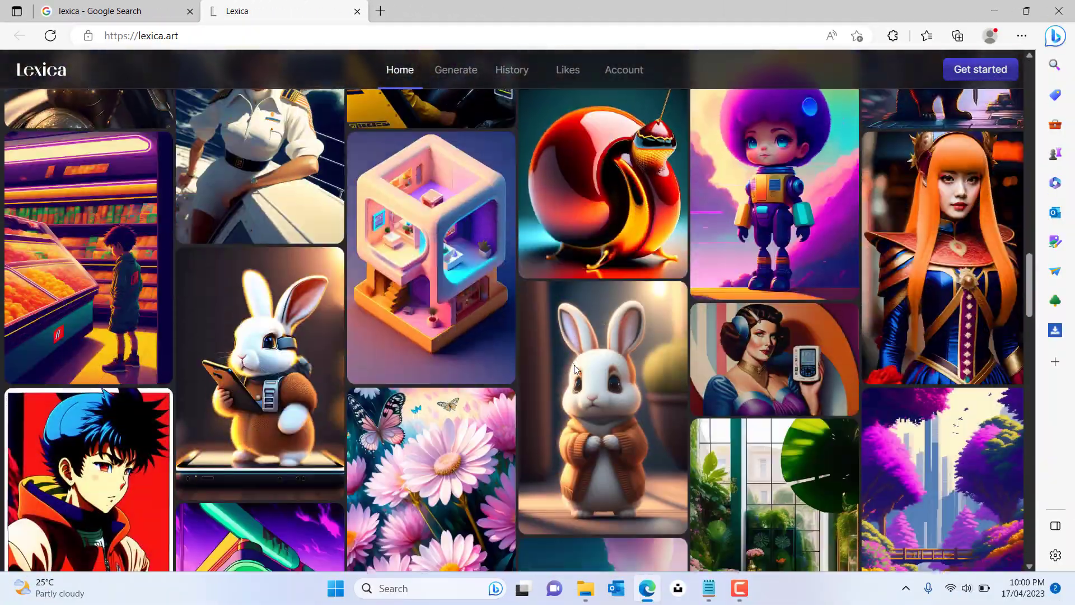
scroll(576, 365, "down", 15)
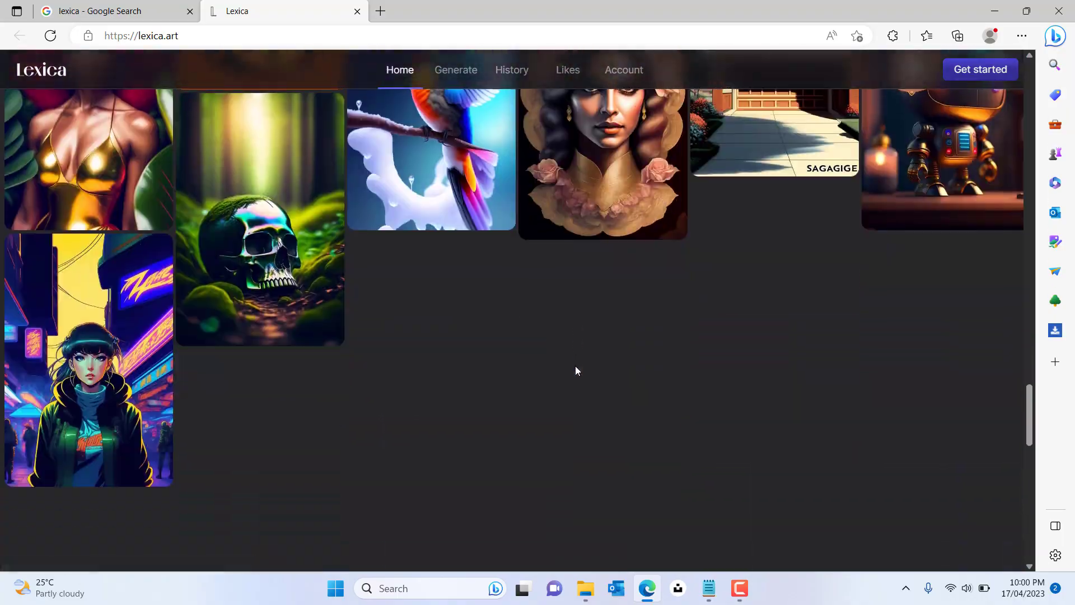
scroll(574, 367, "down", 15)
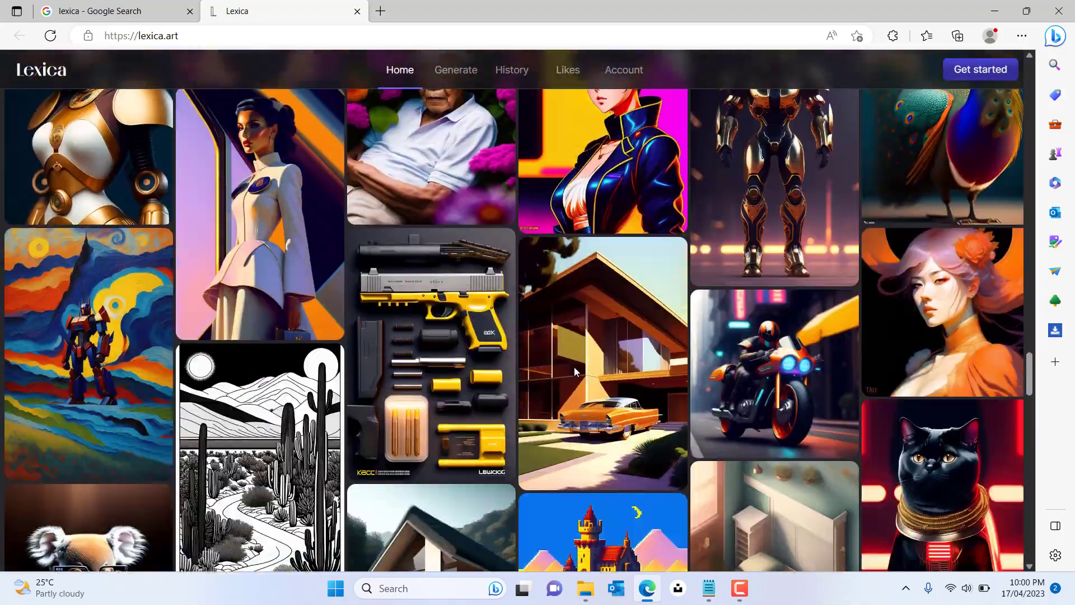
scroll(575, 371, "down", 15)
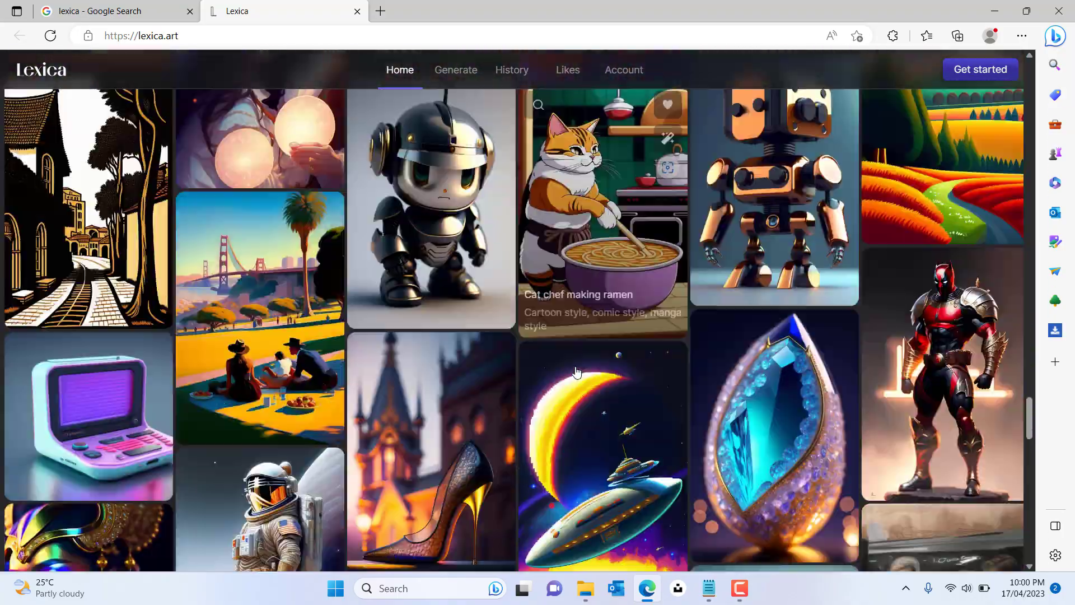
scroll(528, 376, "down", 15)
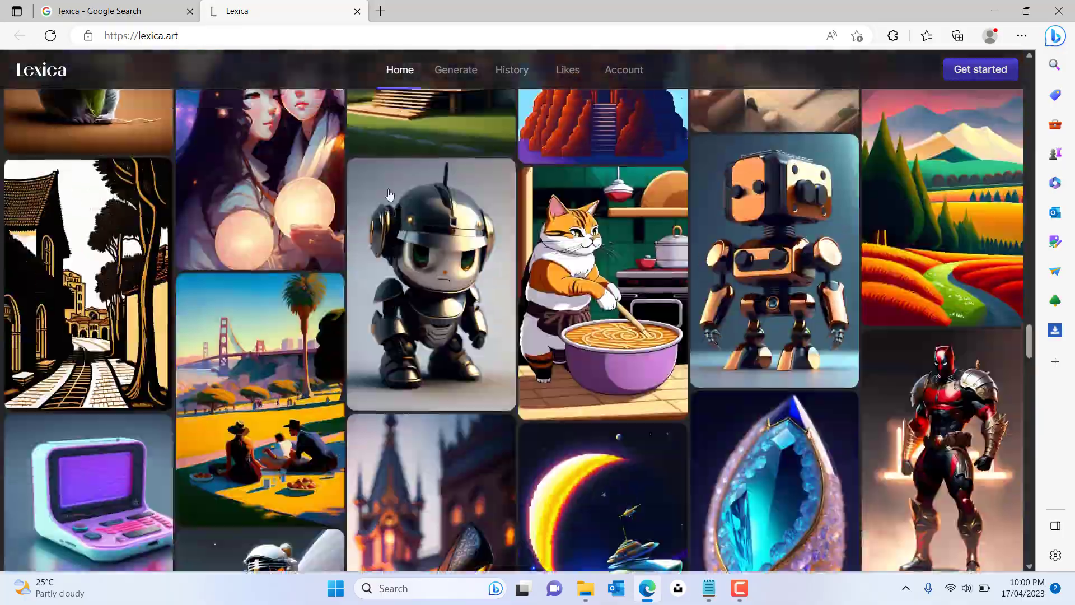
Step: Search Lexica for "alok" and open the portrait of the dark-haired boy in the pale grey shirt
key("Home")
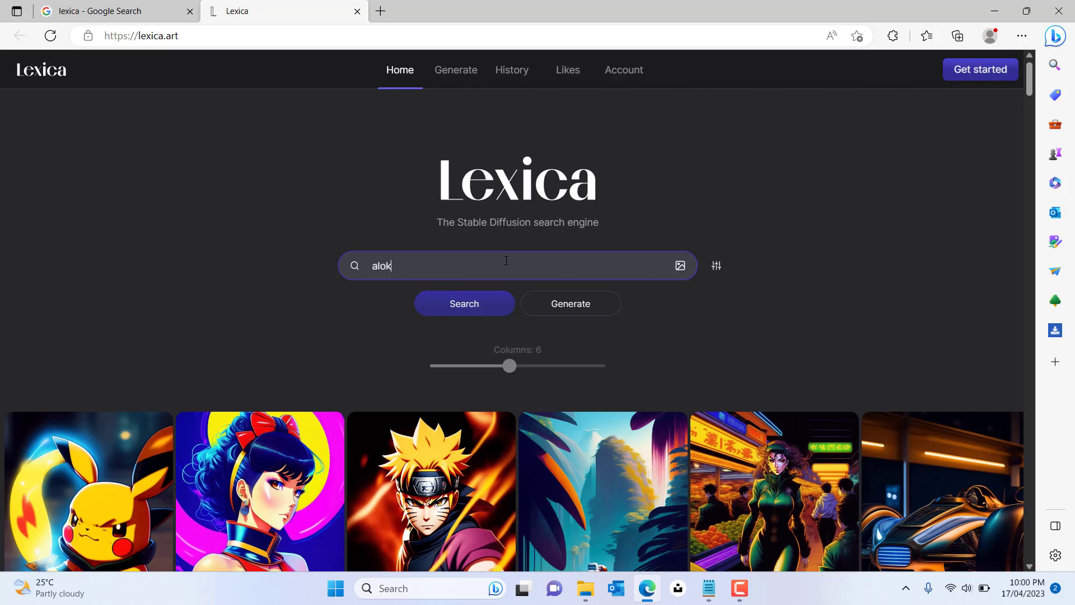
key("Return")
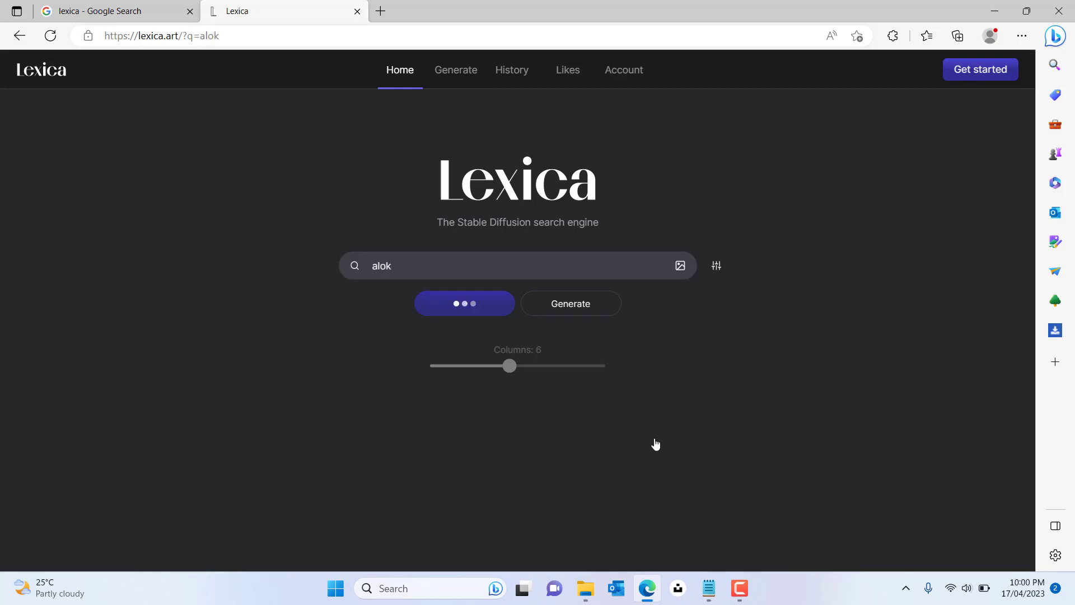
scroll(670, 385, "down", 3)
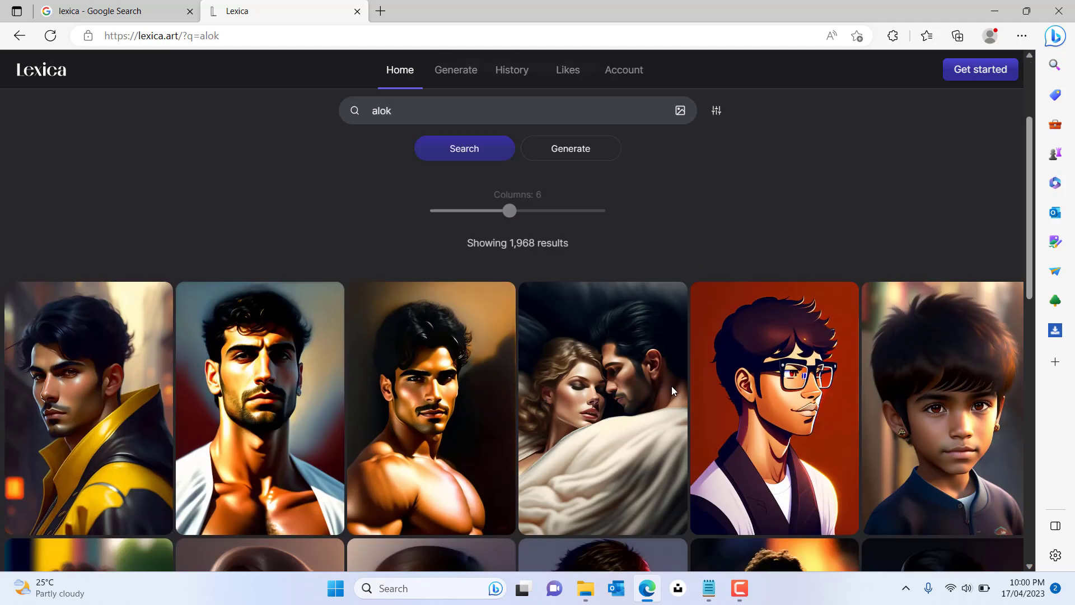
scroll(670, 386, "down", 3)
scroll(646, 361, "down", 5)
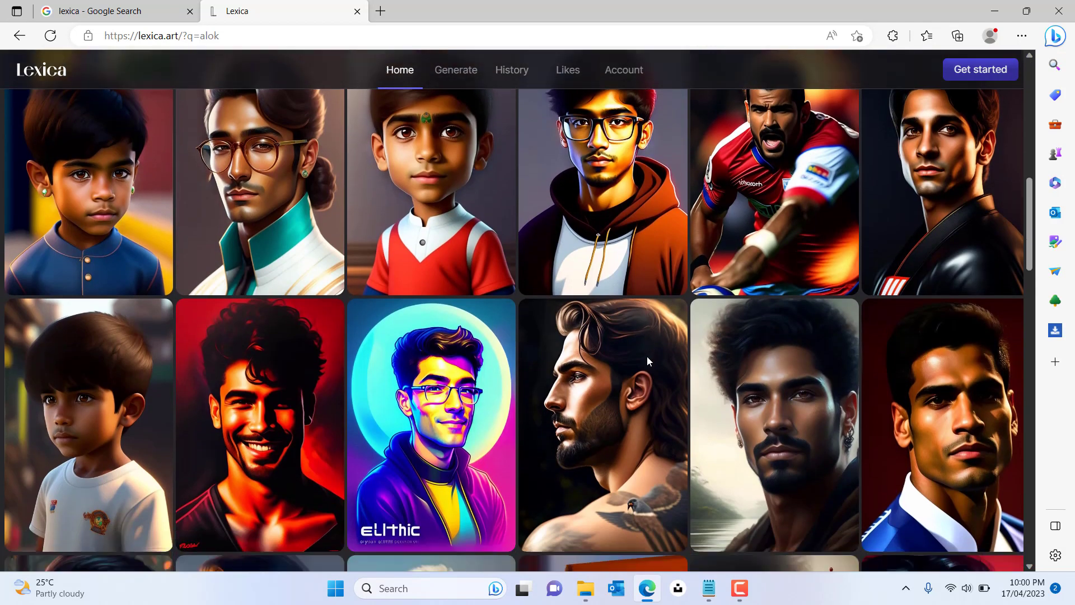
scroll(647, 356, "down", 15)
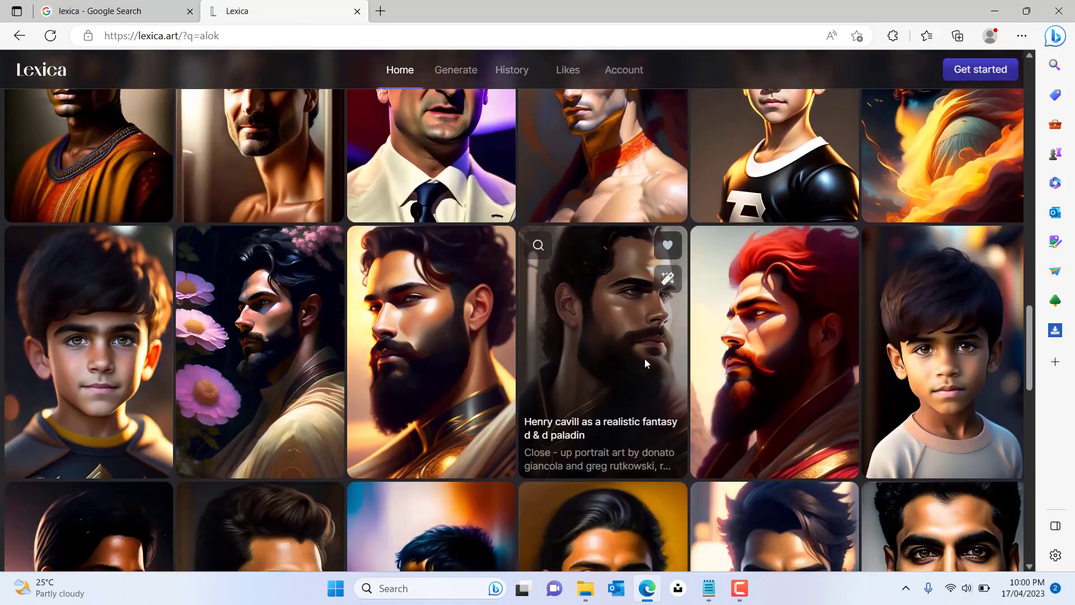
scroll(645, 363, "down", 4)
scroll(645, 363, "down", 3)
scroll(644, 363, "up", 4)
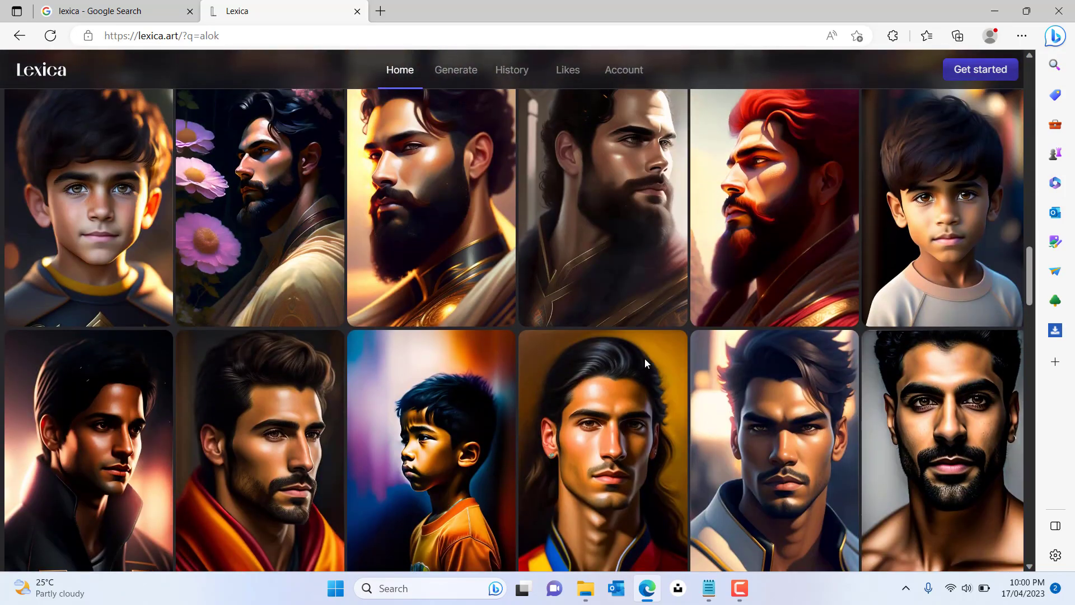
scroll(644, 362, "up", 2)
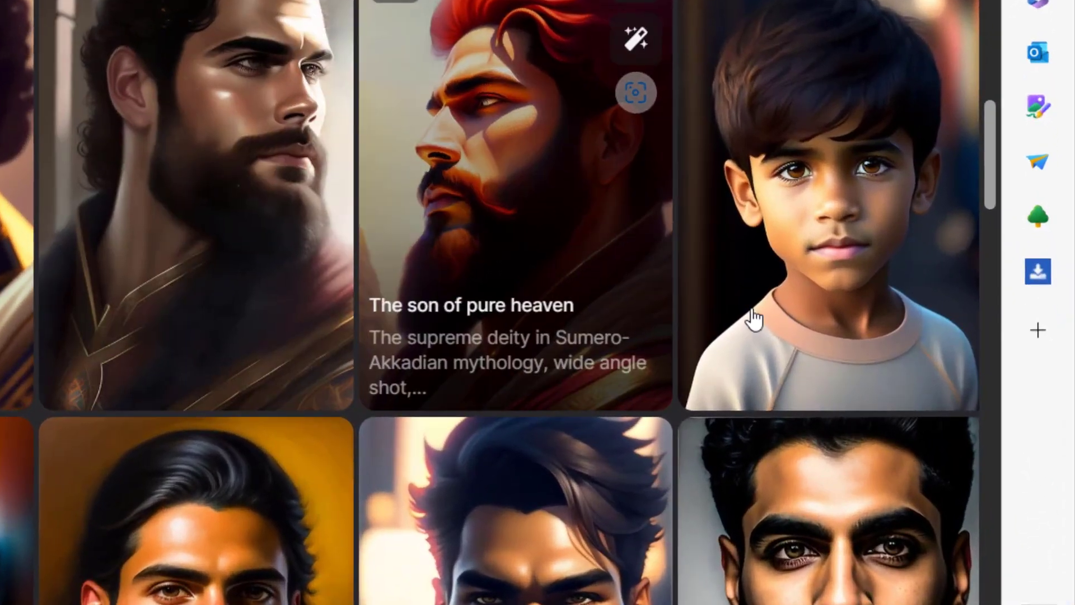
left_click(837, 240)
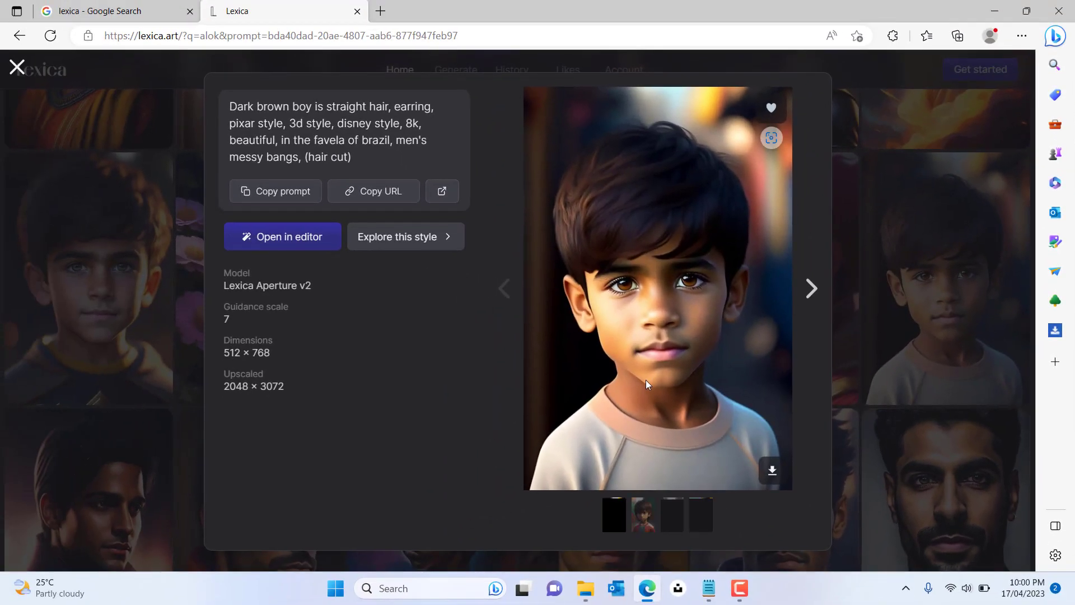
Step: Compare the four variations of the boy portrait and download the first one, with the pale grey shirt
left_click(649, 516)
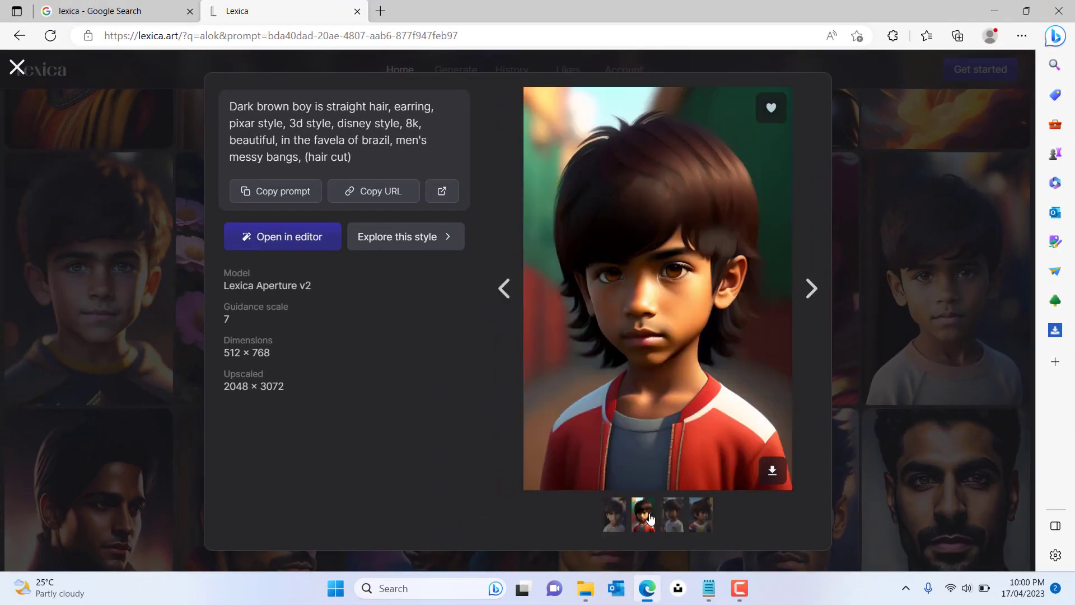
left_click(673, 517)
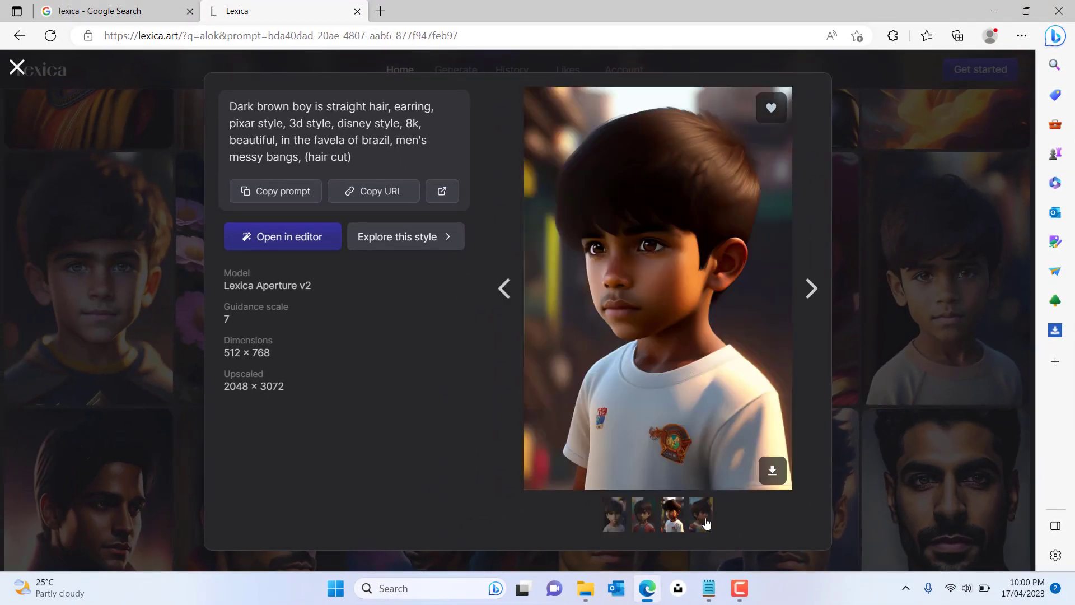
left_click(702, 516)
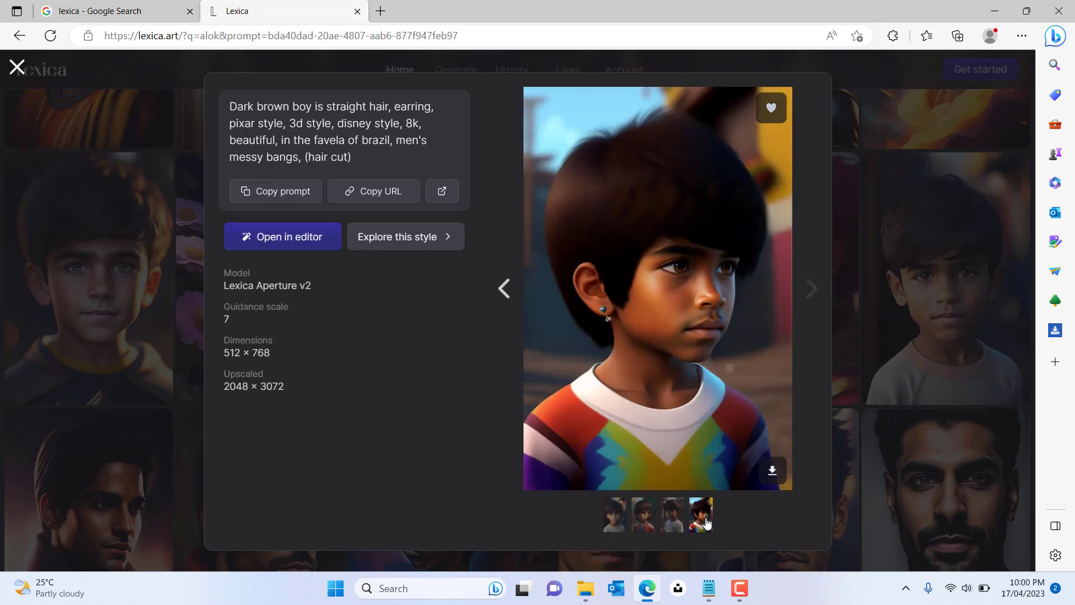
left_click(616, 518)
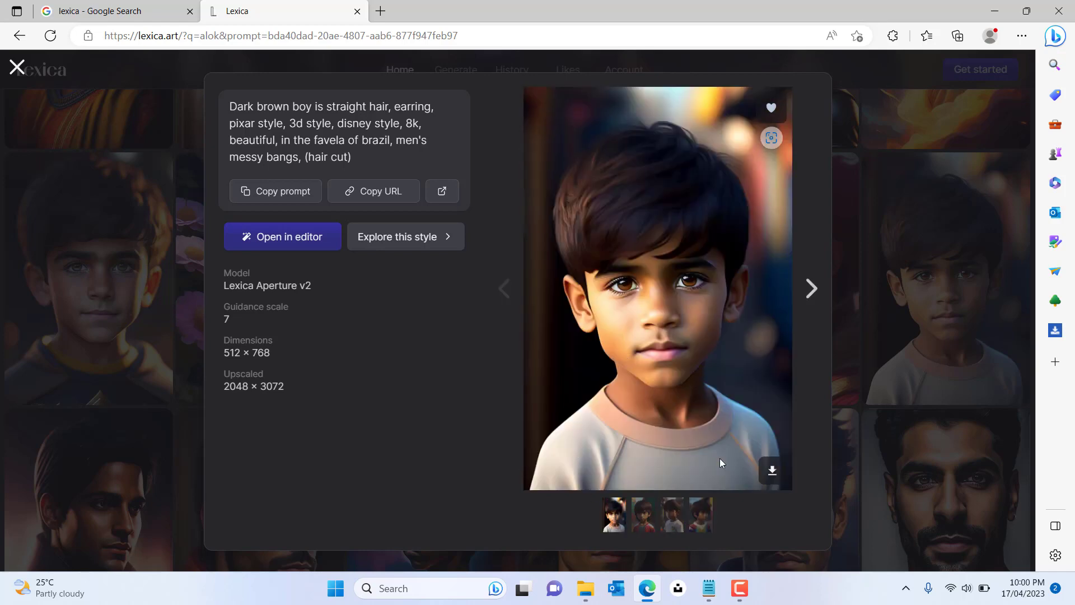
left_click(769, 472)
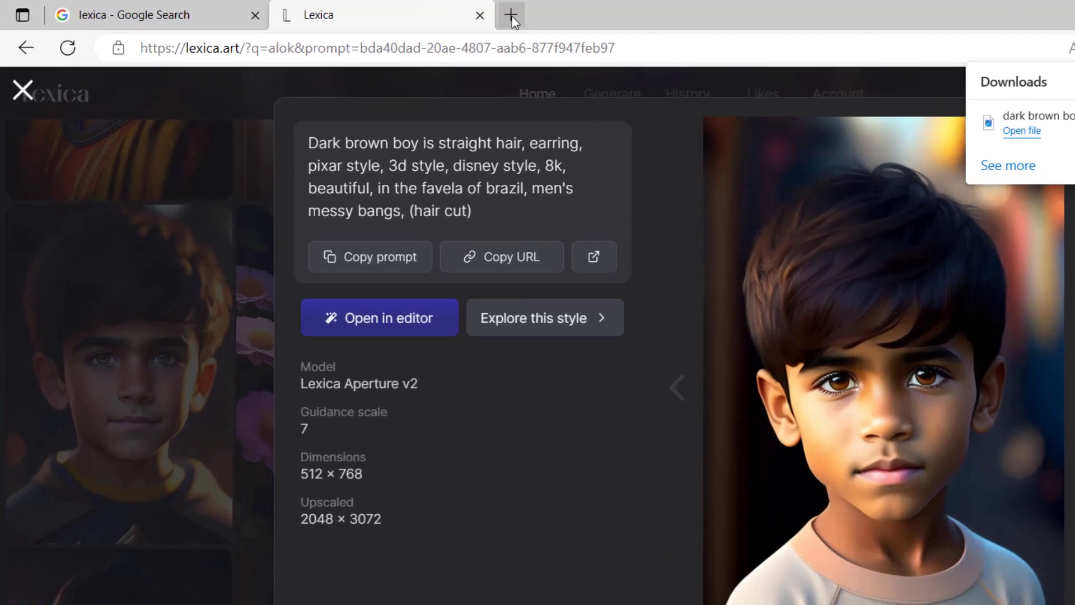
Step: Search the web for "background remover" in a new tab and open the remove.bg site in another tab
left_click(380, 10)
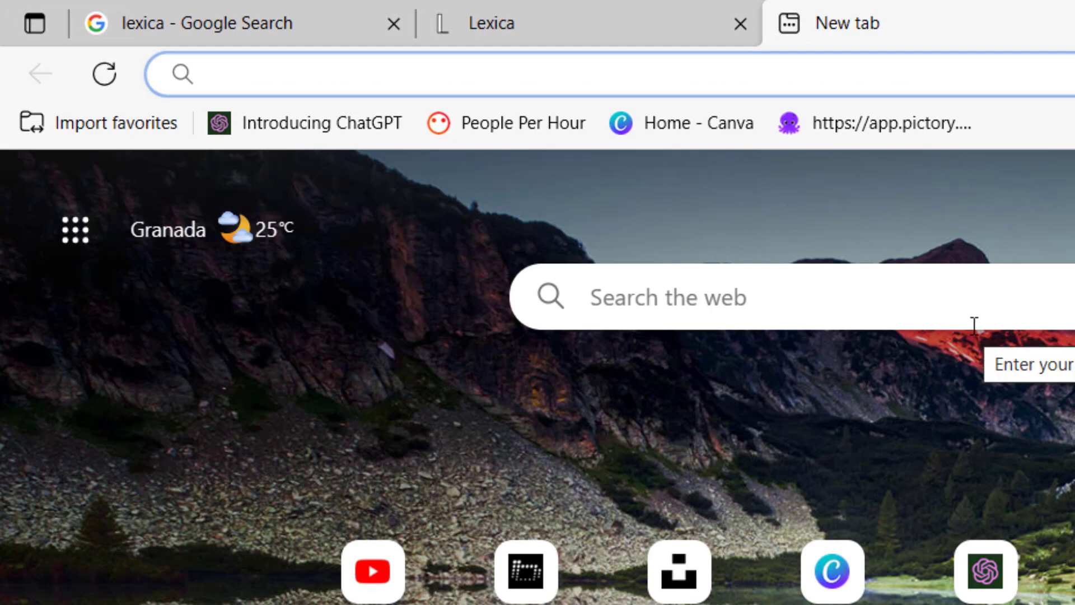
type("bac")
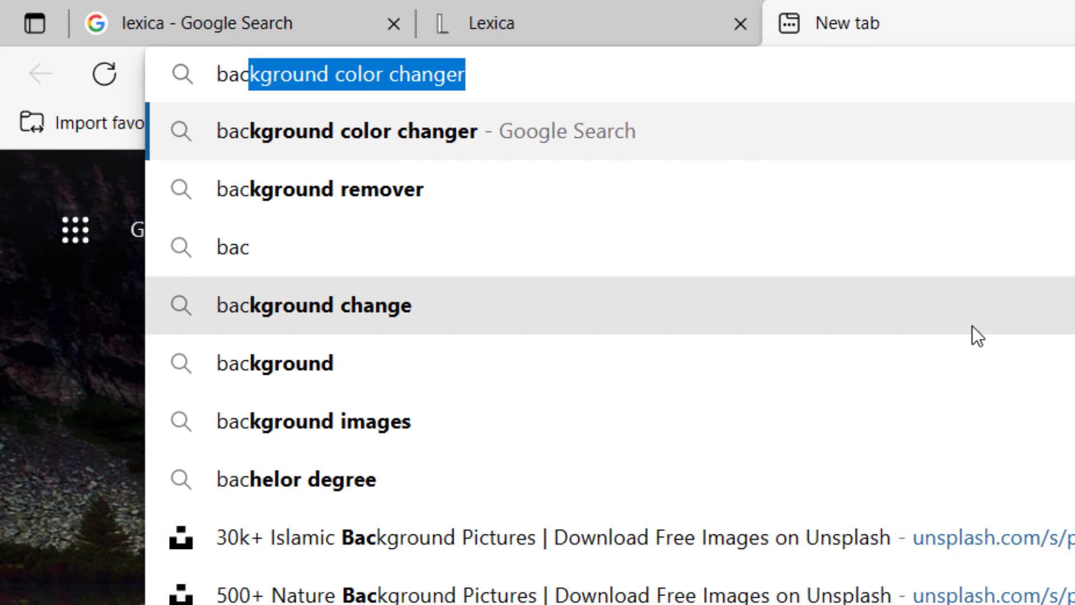
key("BackSpace")
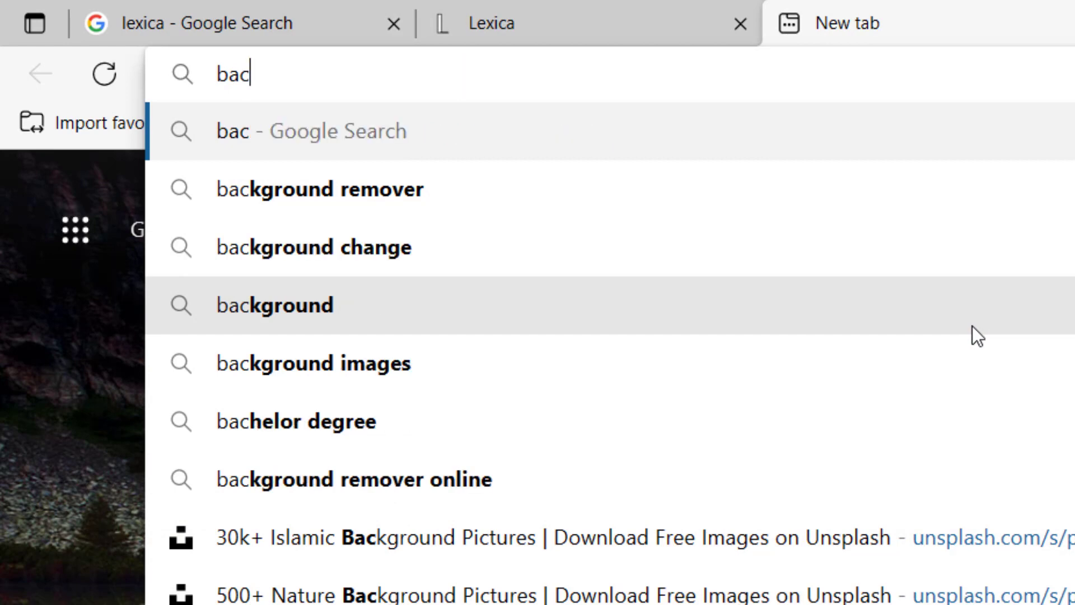
left_click(708, 191)
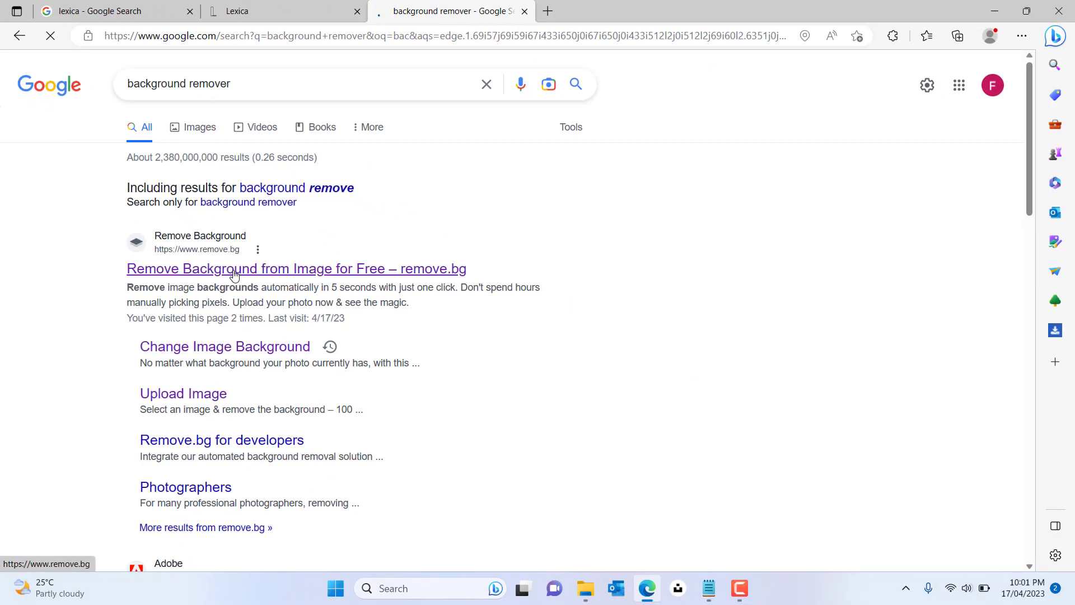
left_click(234, 273, "ctrl")
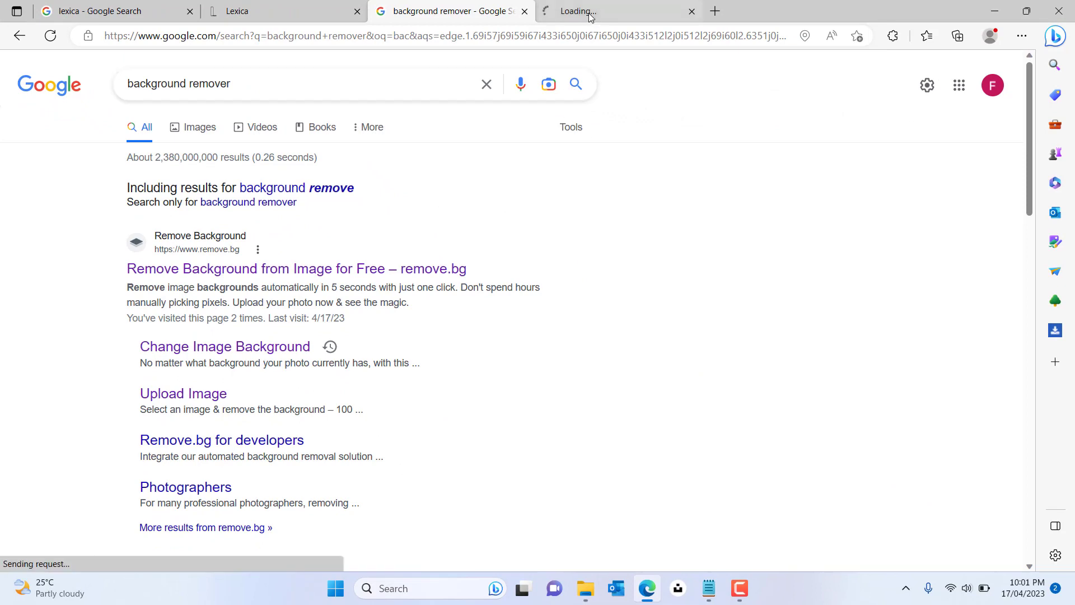
key("ctrl+Tab")
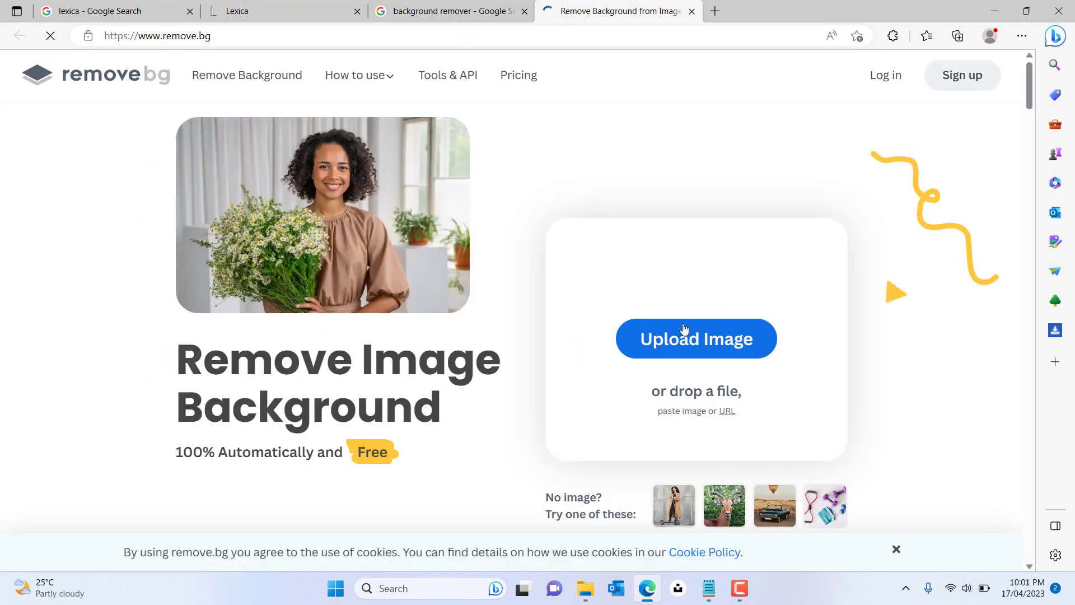
Step: Upload the "dark brown boy is straight hair" JPG to remove the portrait's background and download the preview-size result
left_click(713, 350)
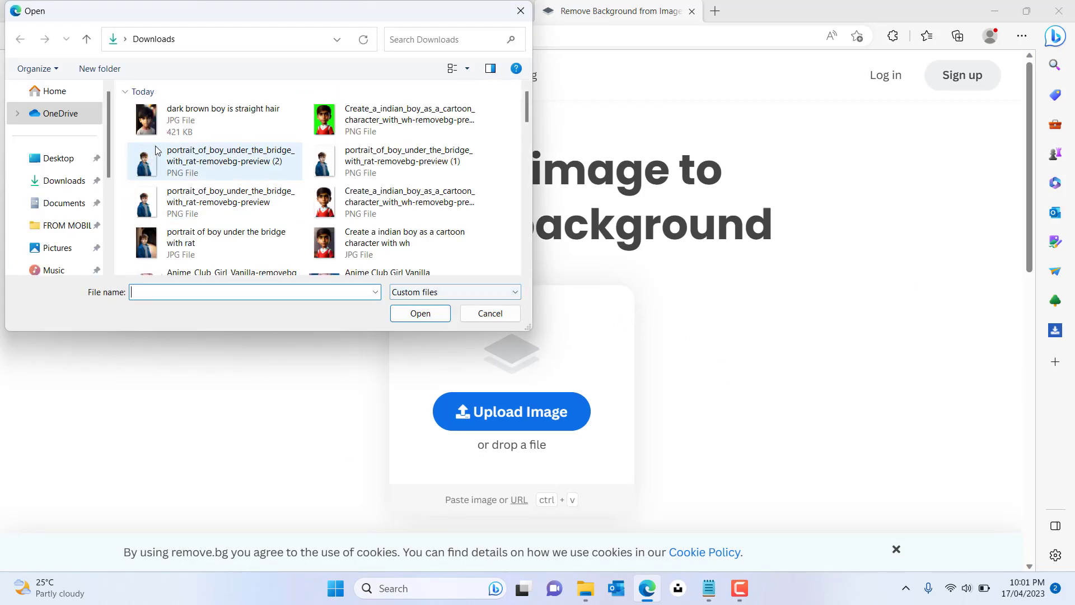
double_click(151, 130)
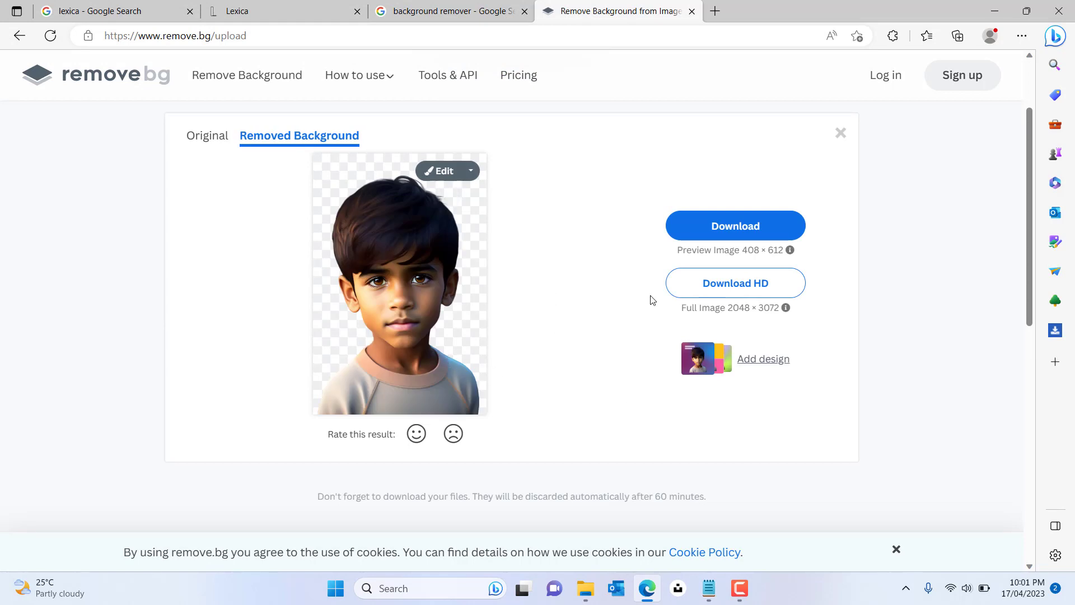
left_click(753, 228)
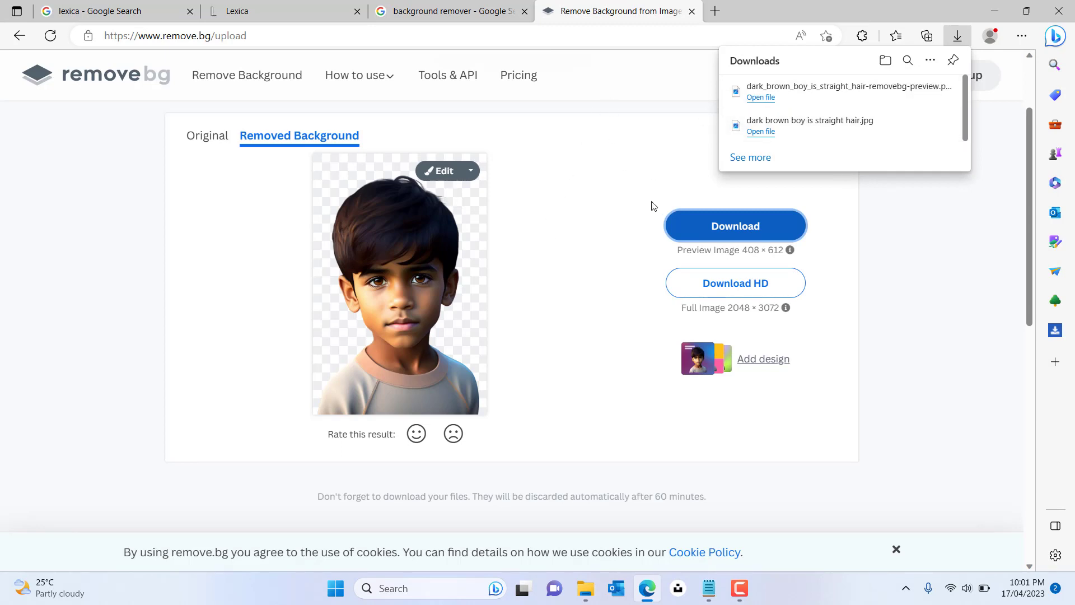
Step: Search the web for "background color changer" in a new tab and open the remove.bg and Fotor results in separate tabs
left_click(713, 12)
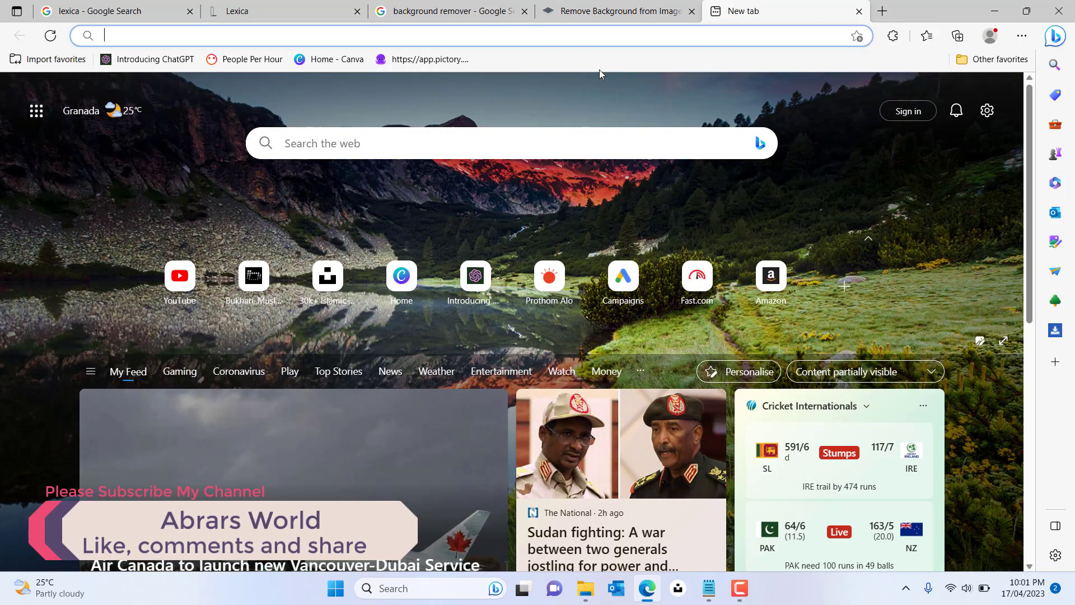
type("bac")
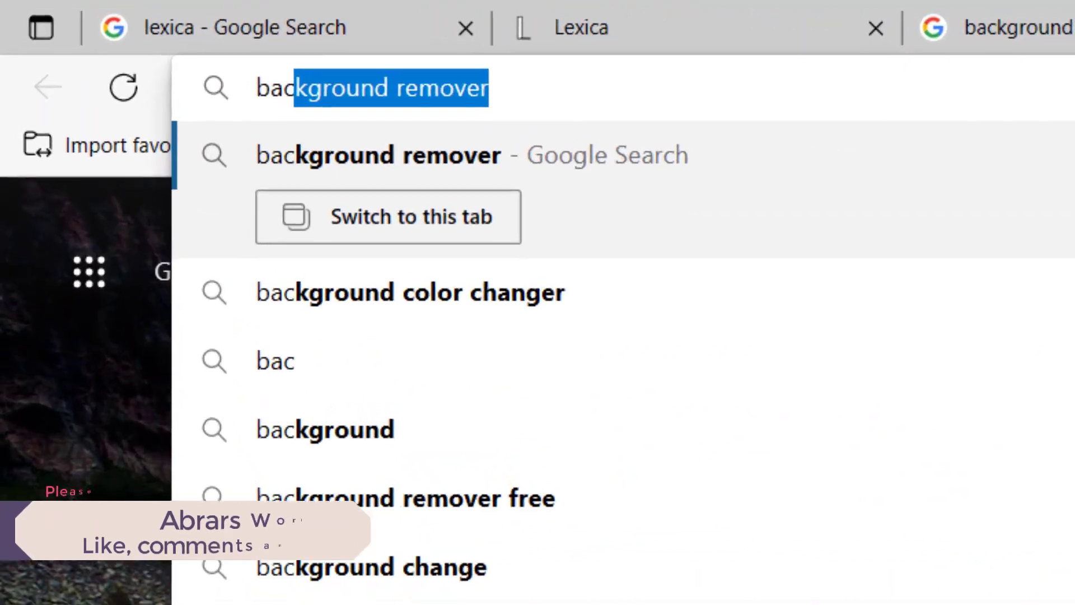
left_click(643, 304)
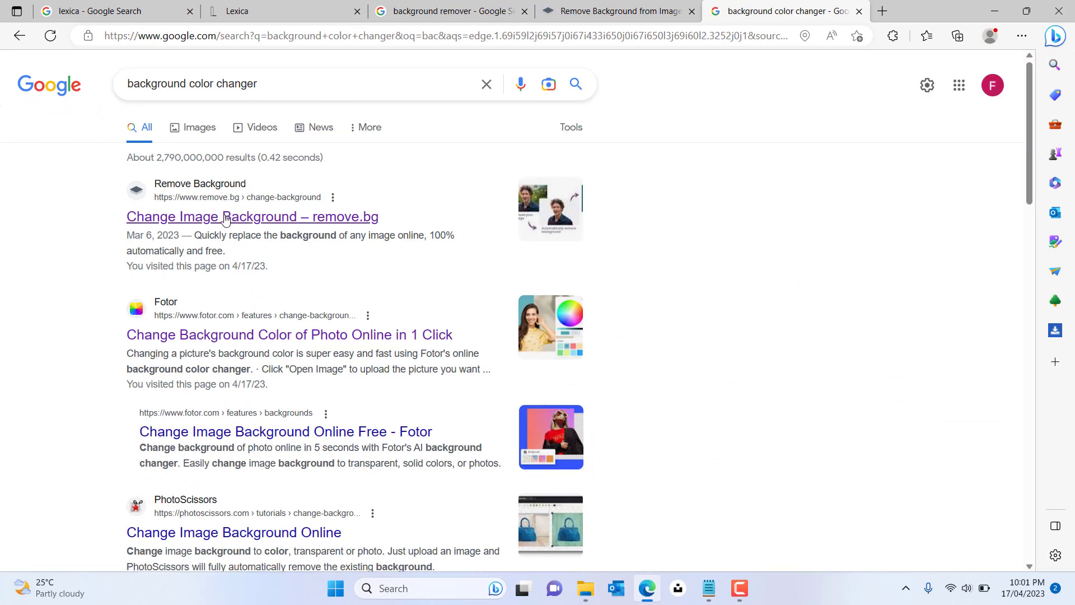
middle_click(225, 218)
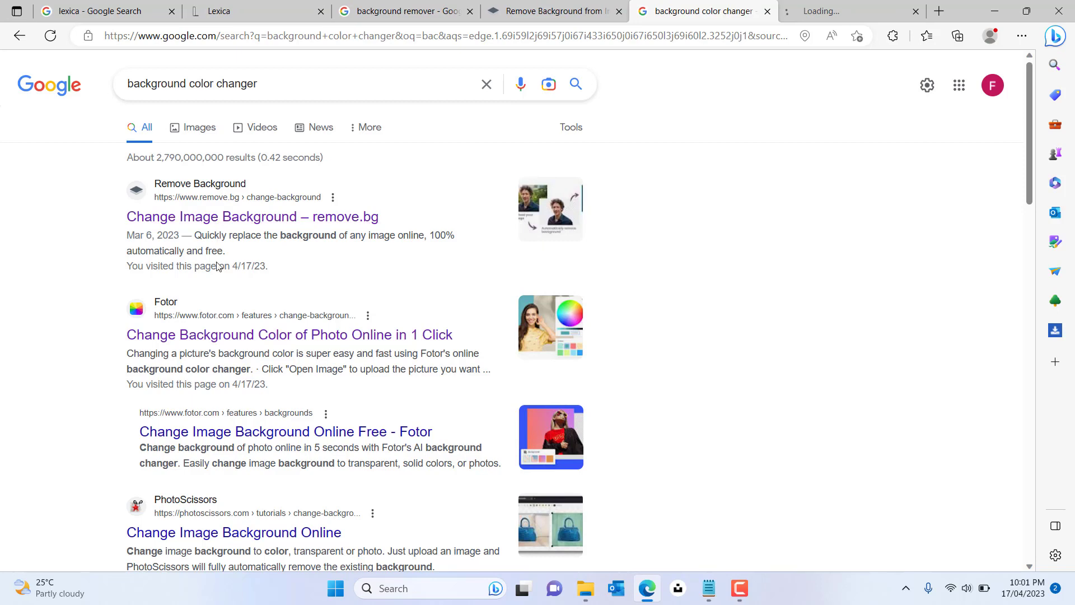
middle_click(221, 335)
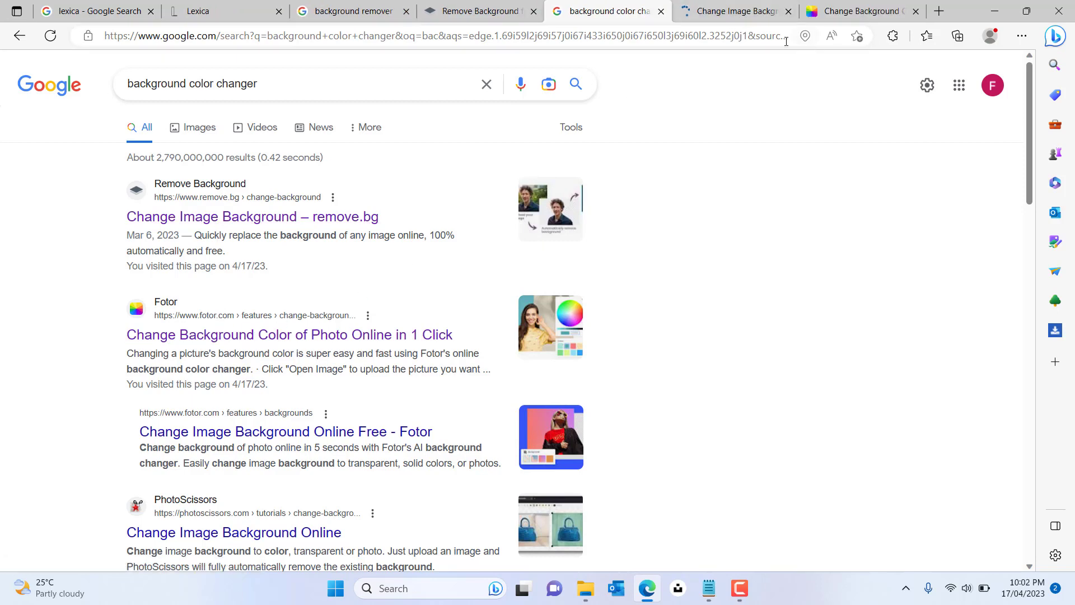
Step: Start Fotor's background colour changer and upload the "dark_brown_boy_is_straight_hair-removebg-preview" PNG, dismissing the Google sign-in prompt
left_click(856, 11)
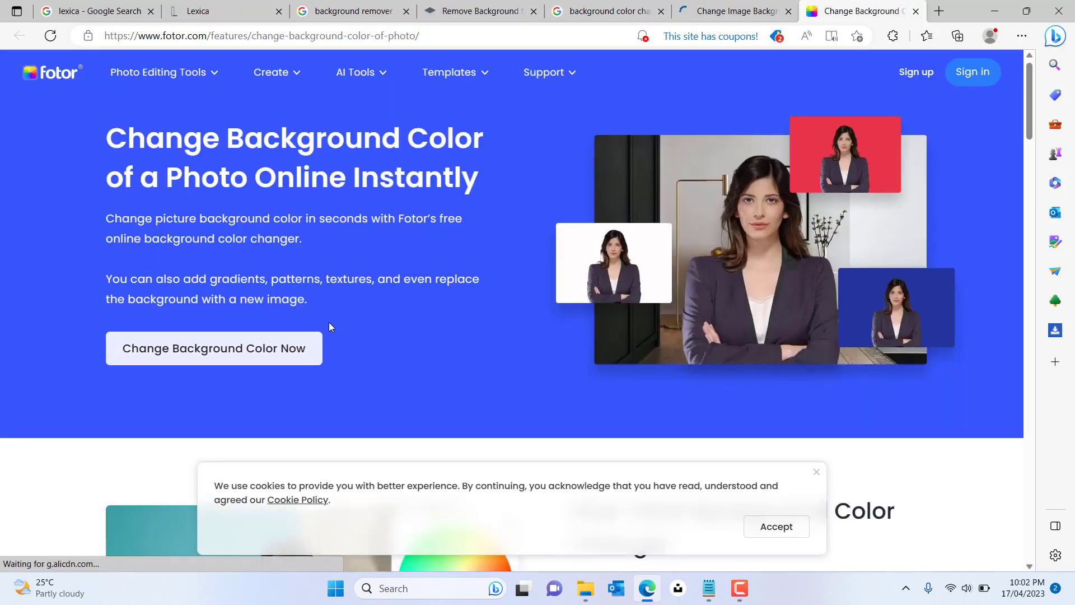
scroll(328, 326, "down", 4)
scroll(334, 319, "up", 4)
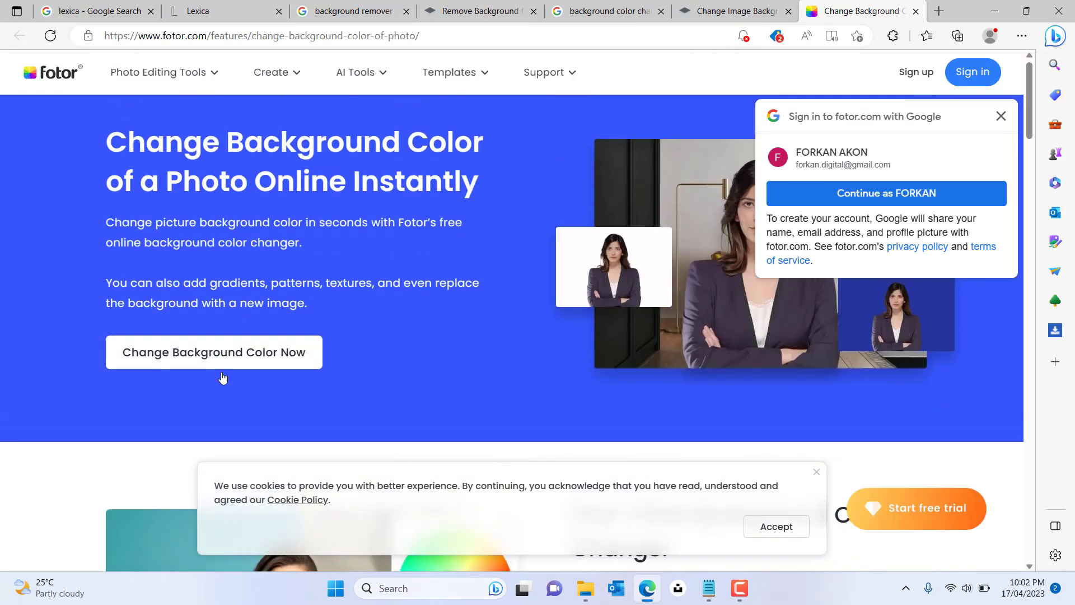
left_click(223, 360)
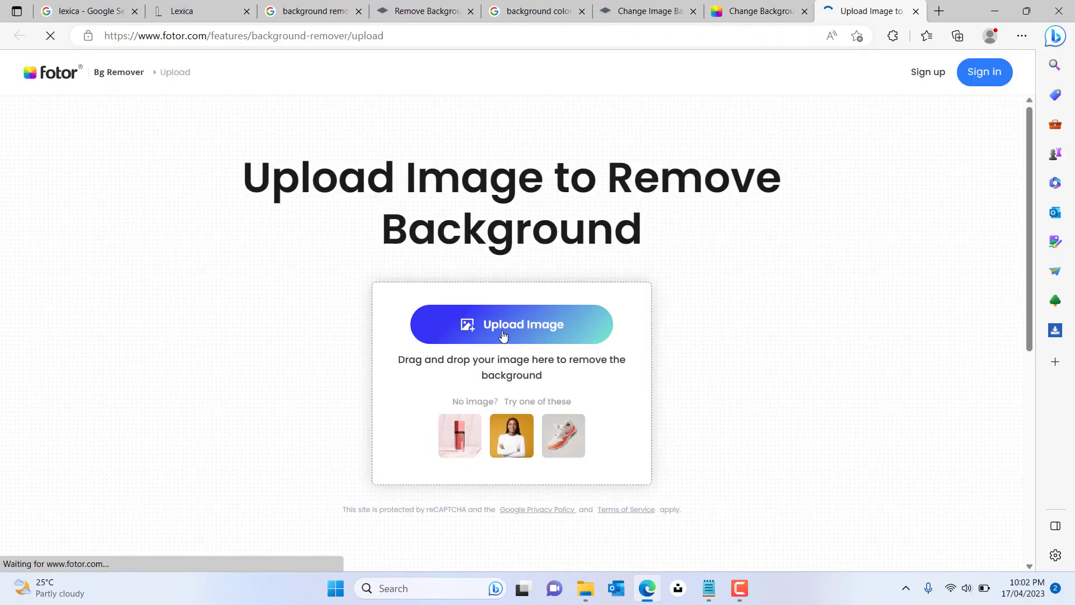
left_click(483, 333)
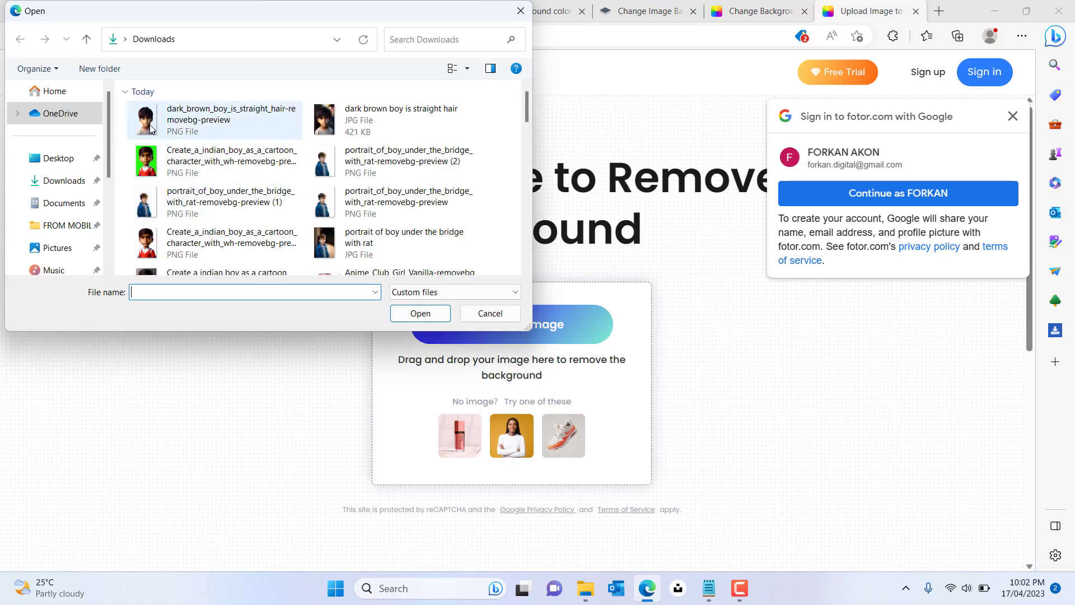
double_click(150, 128)
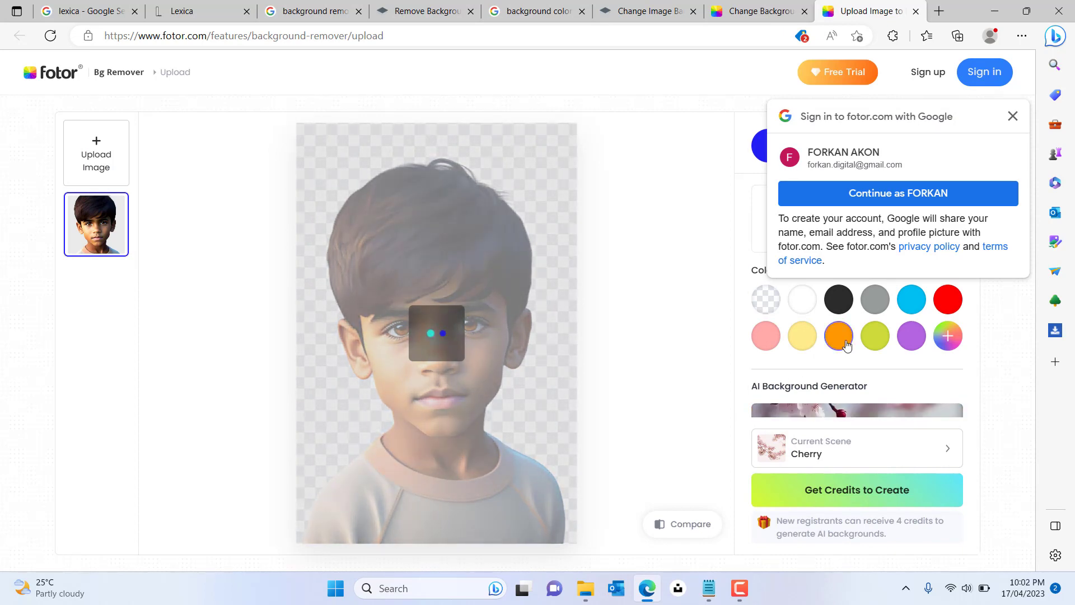
left_click(1012, 117)
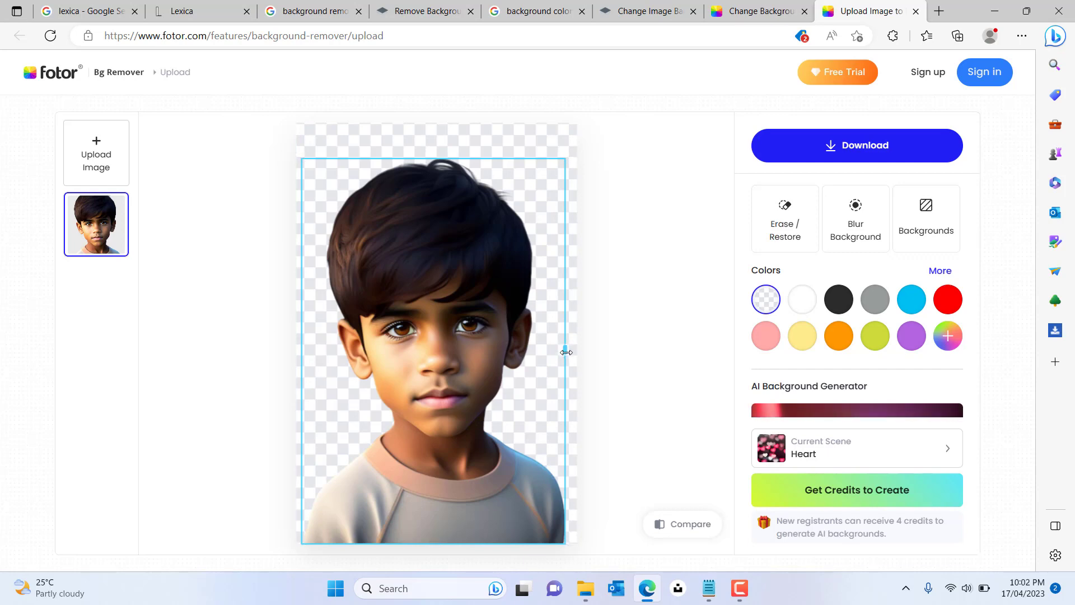
Step: Stretch the boy portrait slightly wider on the canvas and set a new custom background colour of bright green, #00ff15
mouse_move(566, 352)
left_mouse_down()
mouse_move(600, 352)
mouse_move(571, 355)
left_mouse_up()
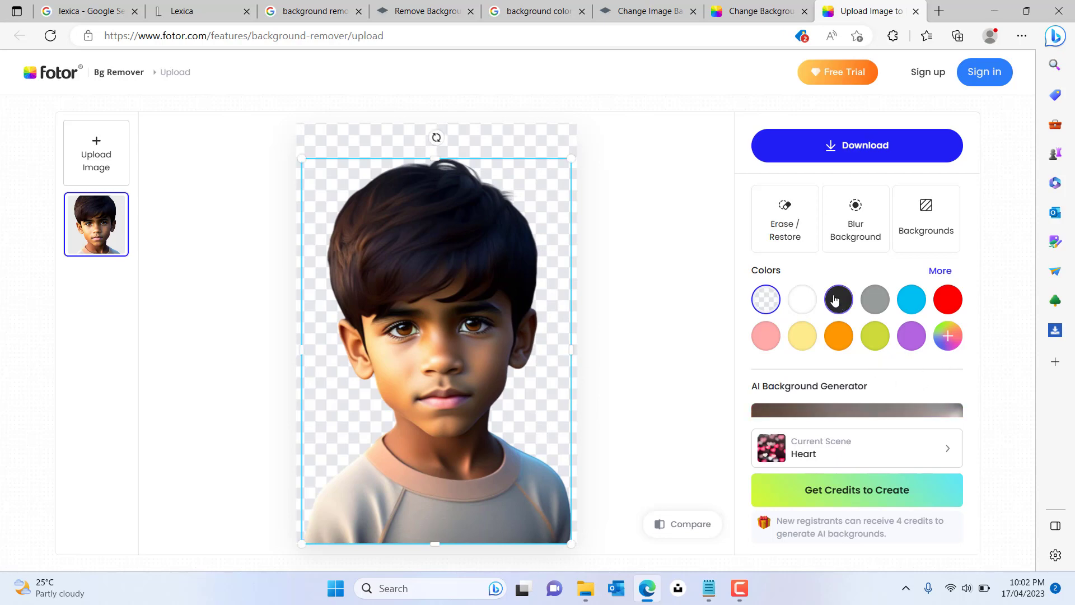
left_click(940, 271)
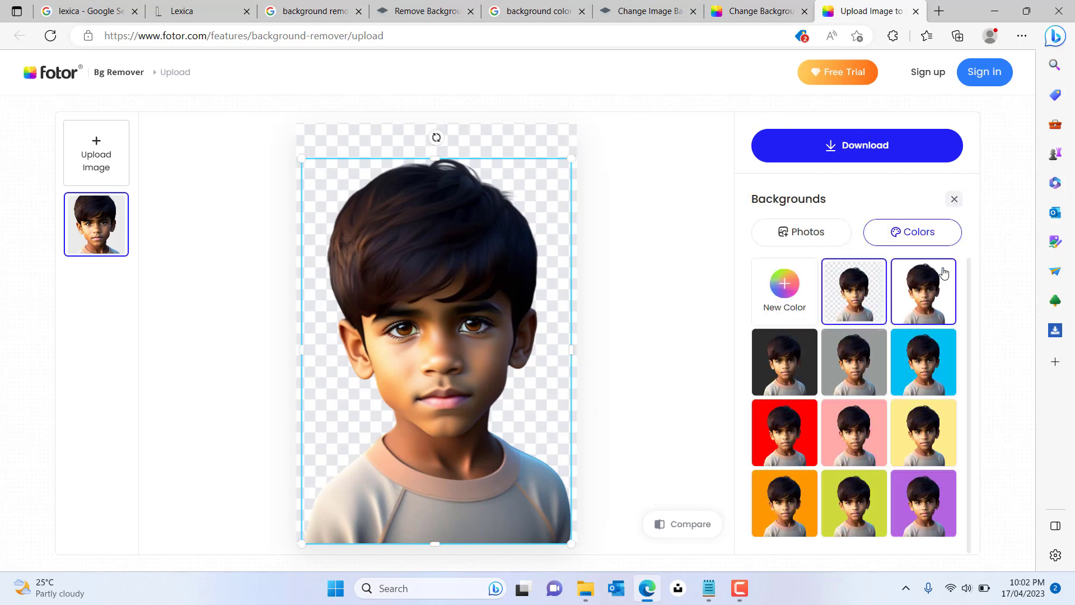
left_click(796, 311)
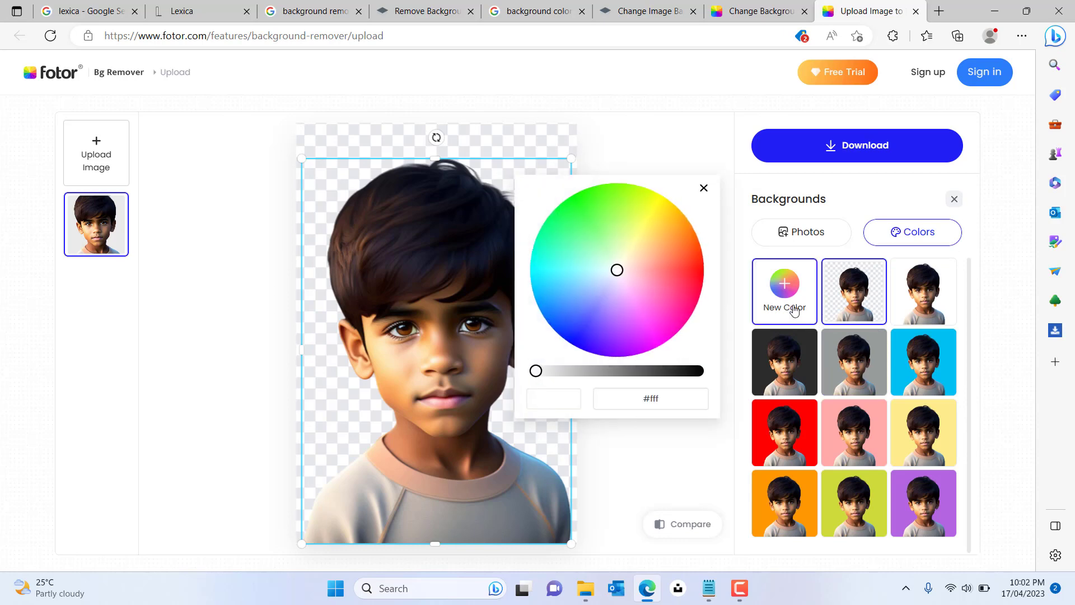
left_click(571, 205)
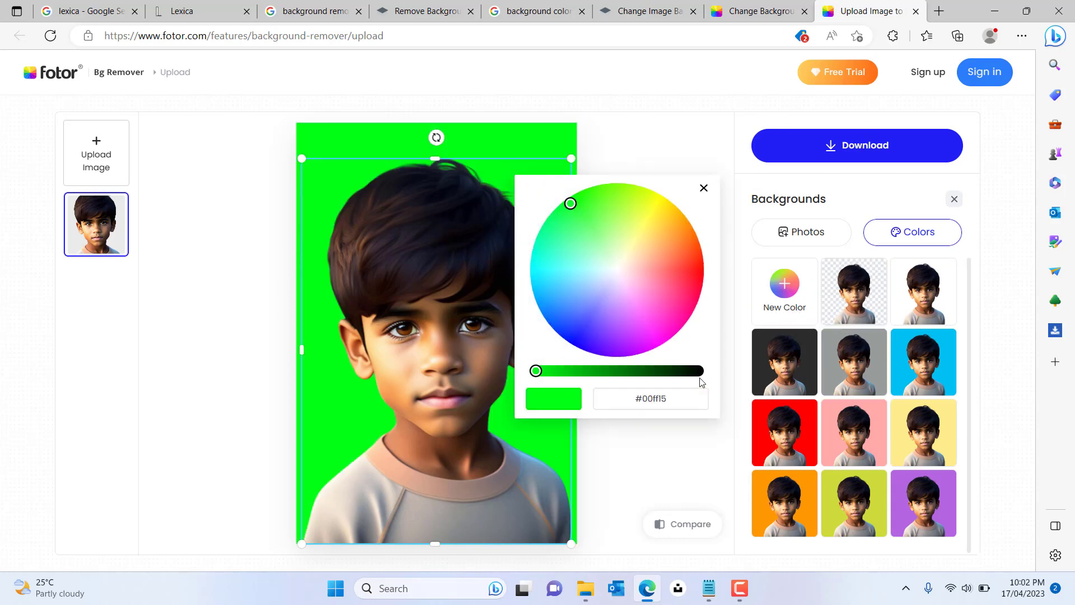
left_click(679, 479)
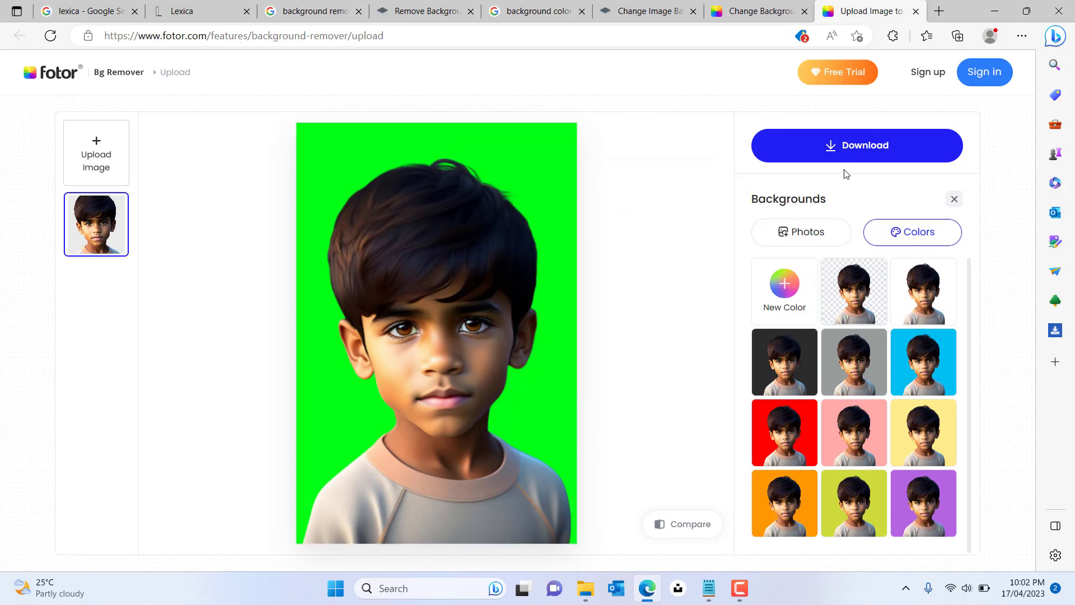
Step: Download the green-background portrait as a preview image and check the file in the Downloads folder
left_click(843, 154)
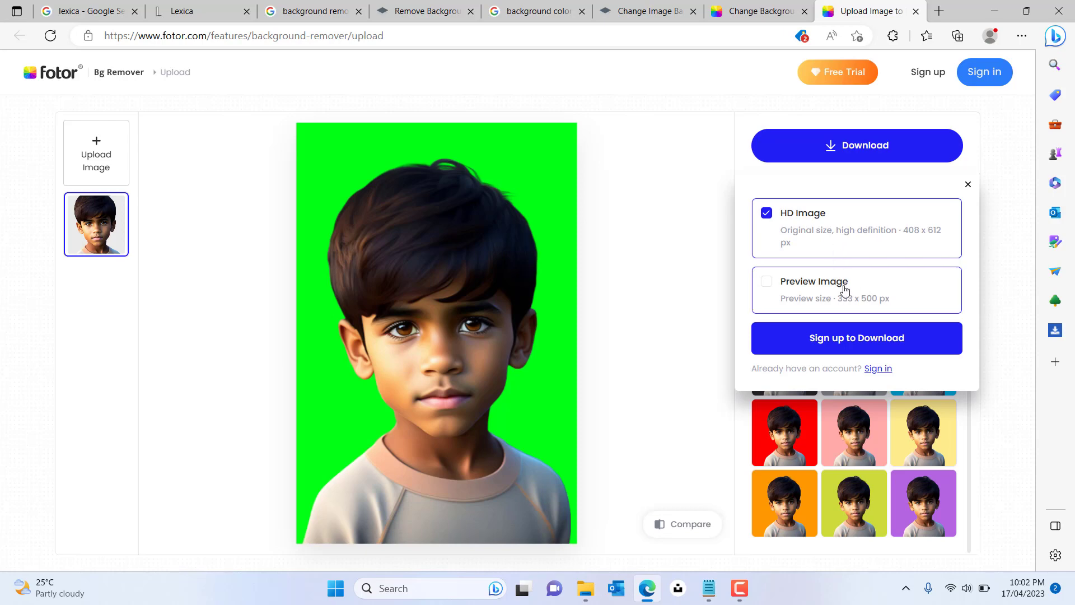
left_click(767, 286)
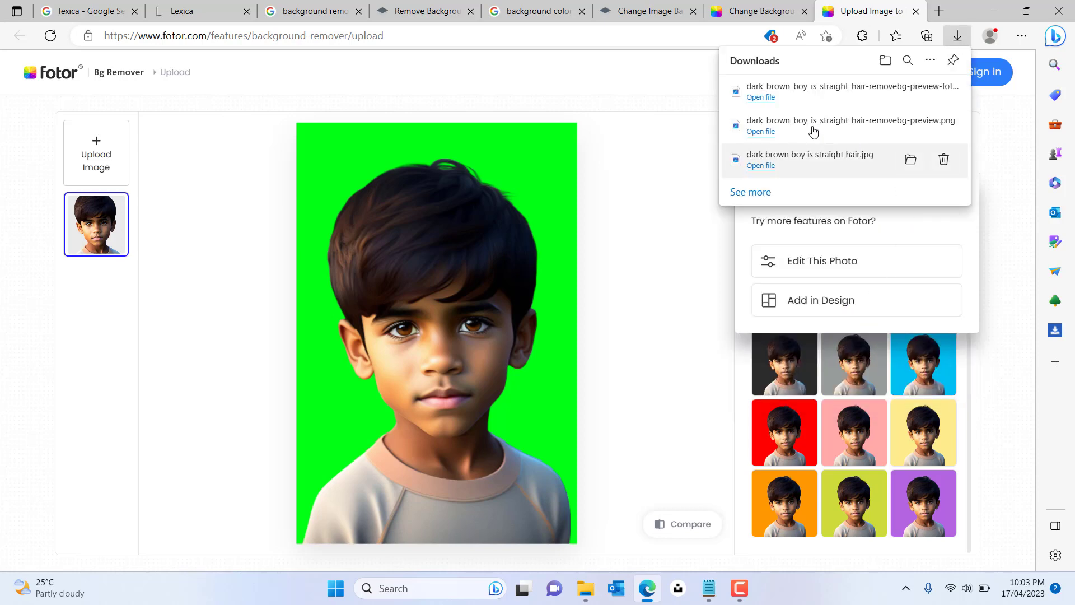
left_click(908, 97)
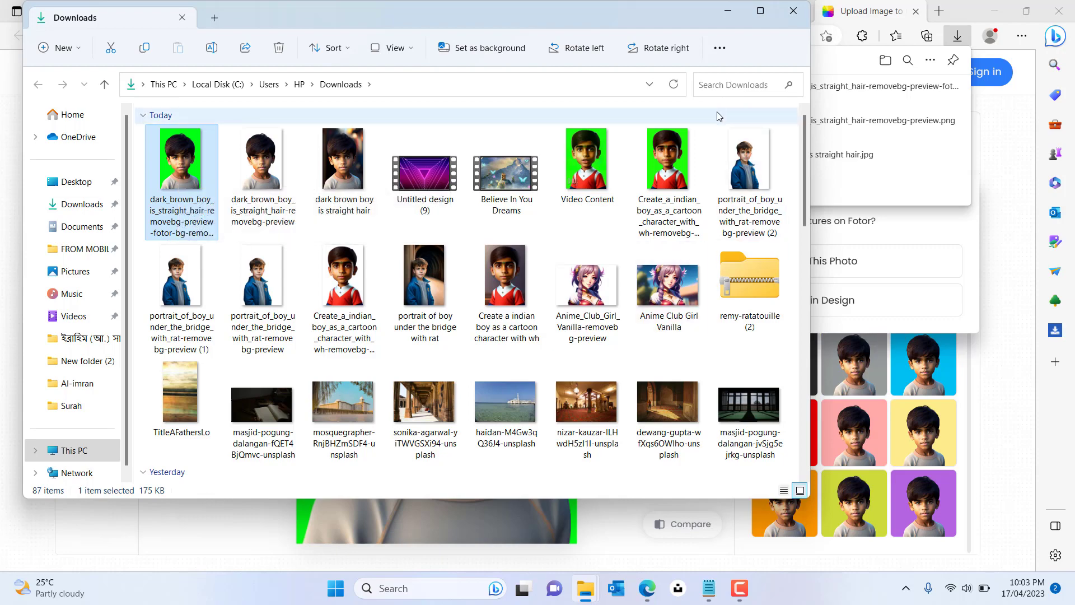
left_click(728, 17)
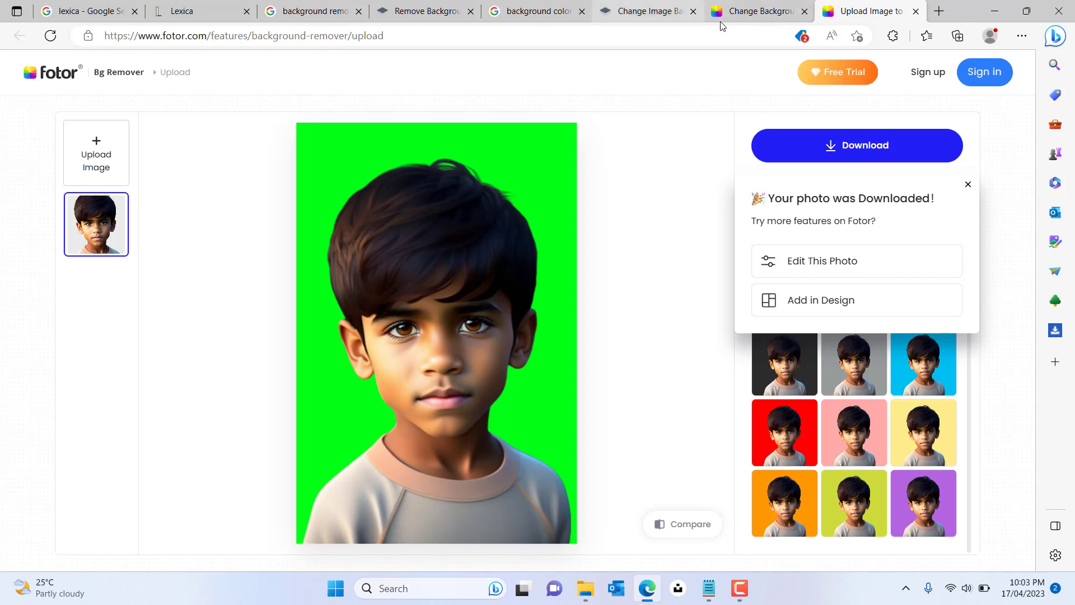
Step: Close the remove.bg background-change tab and both Fotor tabs to return to the search results
left_click(693, 12)
left_click(693, 14)
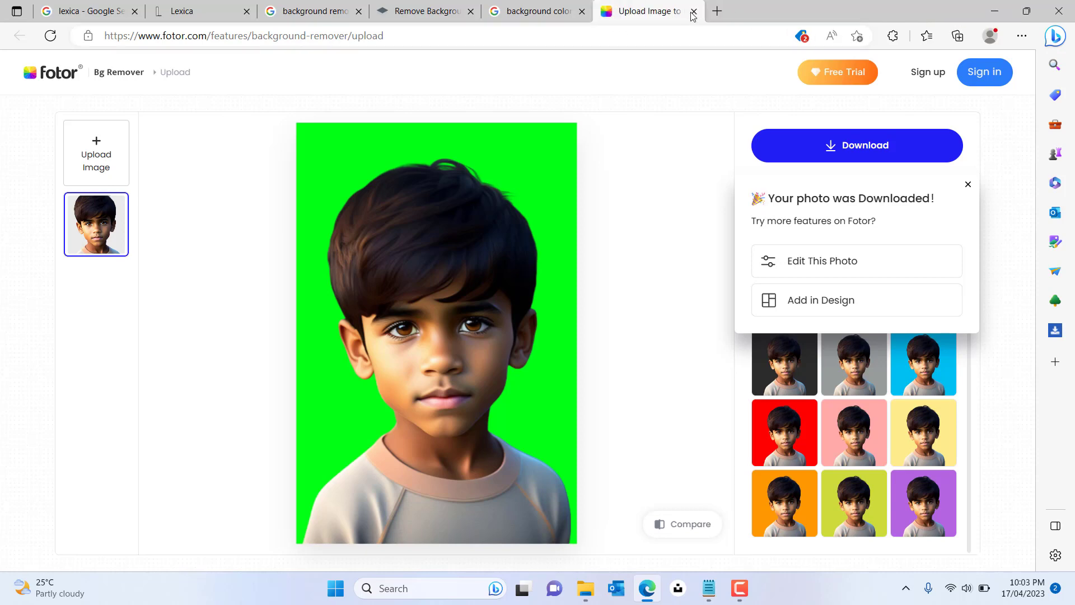
left_click(692, 13)
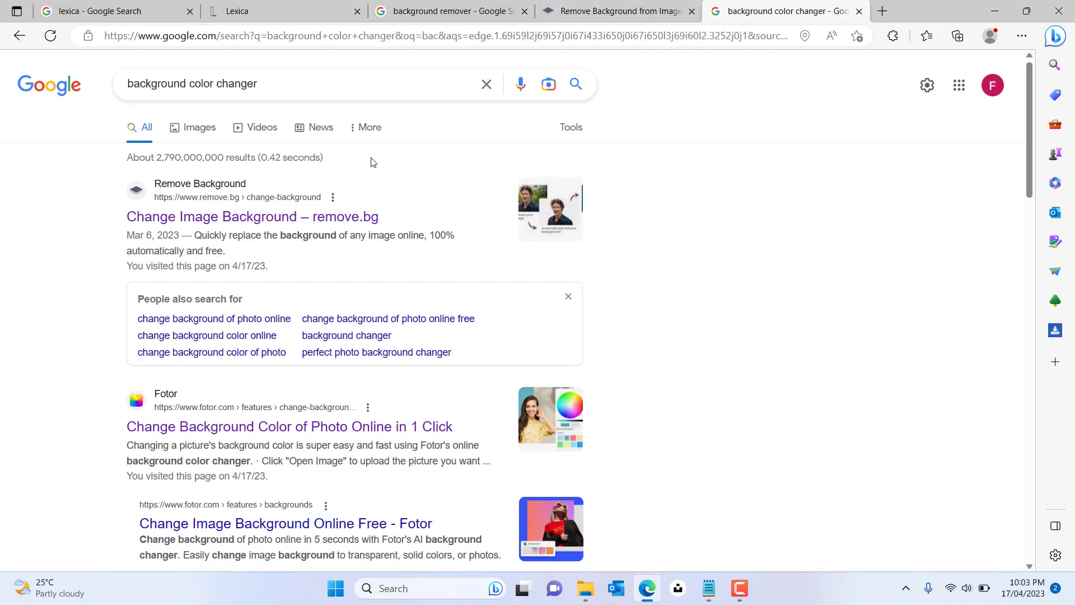
Step: Replace the Google search with "d-id" and open the official D-ID site in a new tab
left_click(319, 100)
key("ctrl+a")
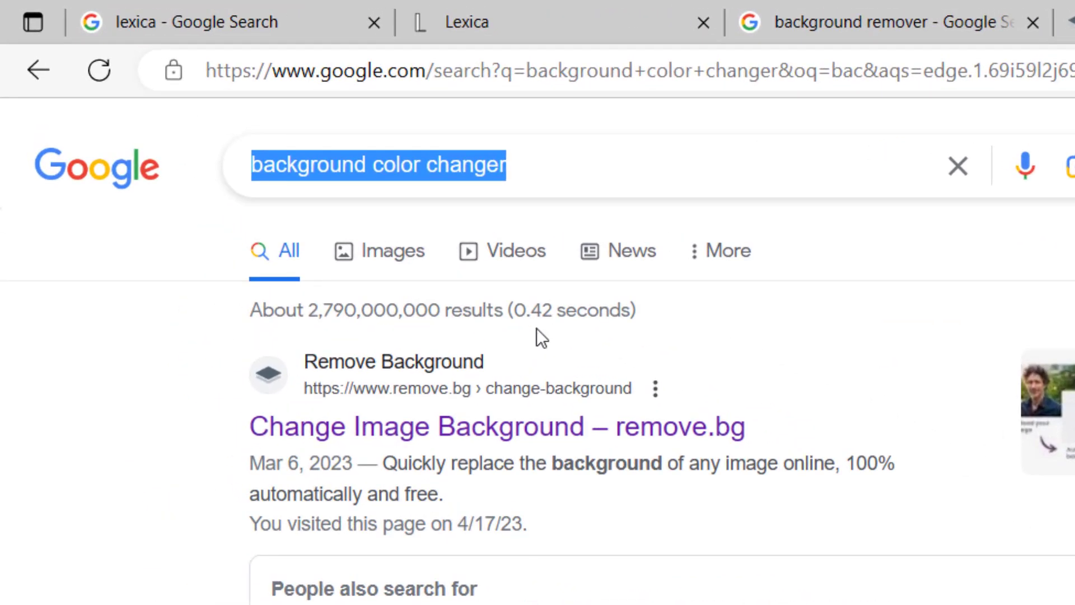
type("D")
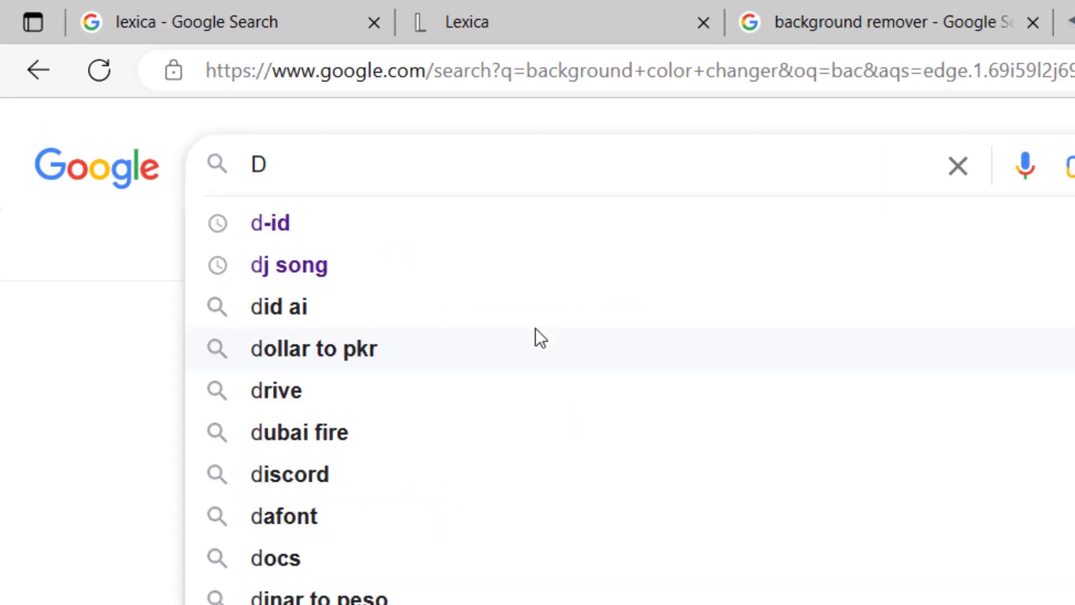
left_click(485, 225)
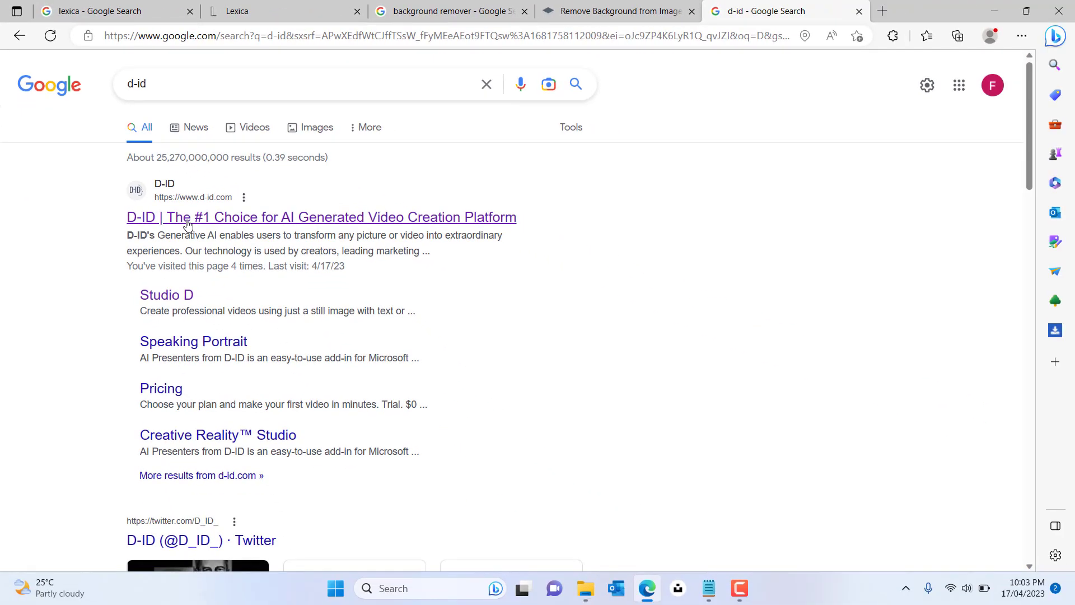
middle_click(186, 224)
left_click(835, 14)
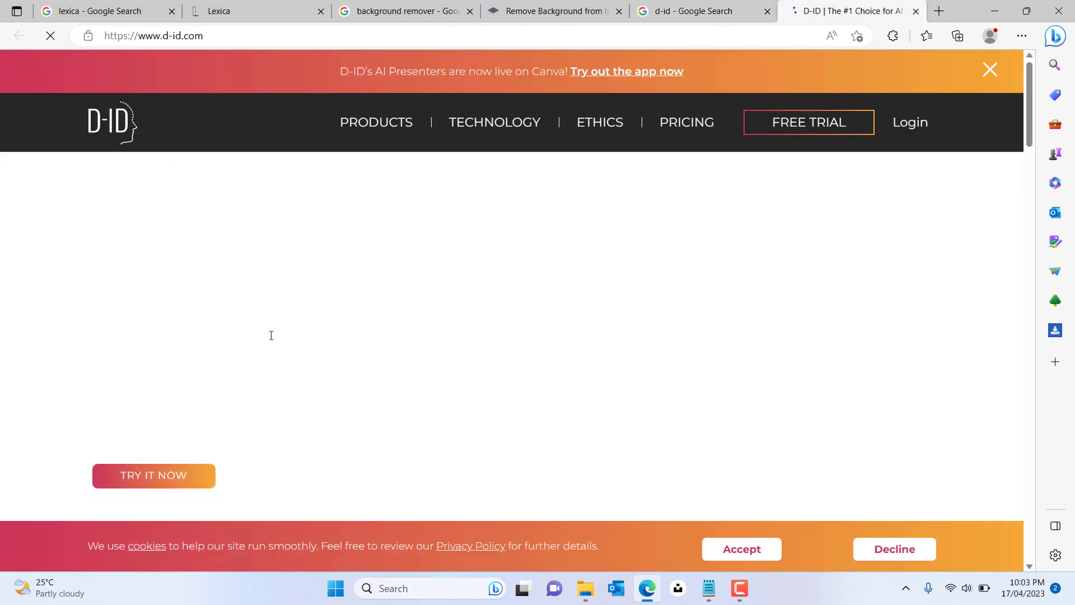
Step: Accept the D-ID site's cookies and log in to the studio to start a new video
left_click(737, 553)
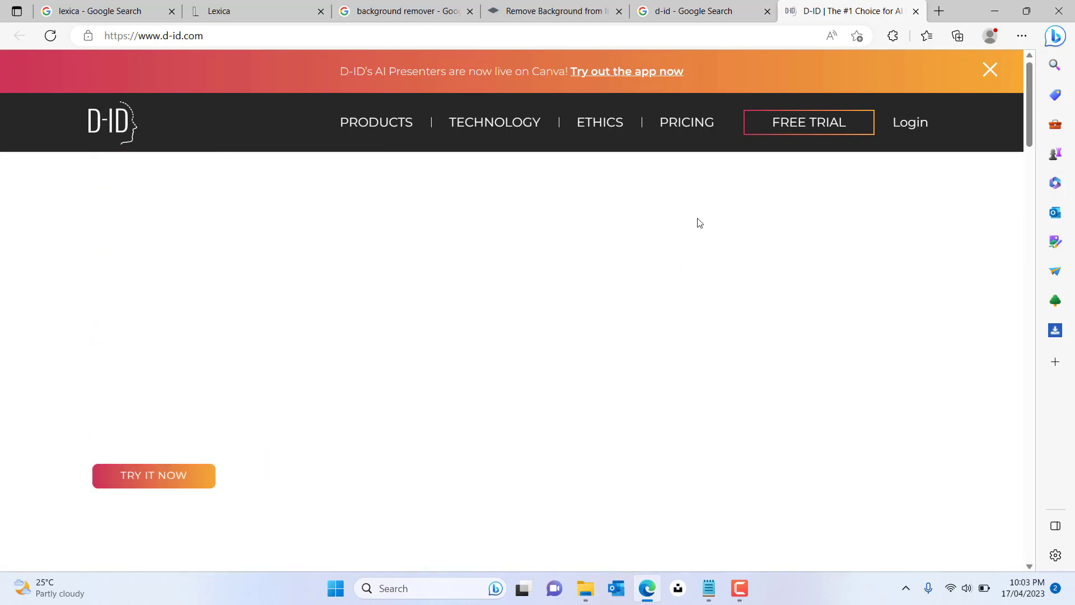
left_click(906, 124)
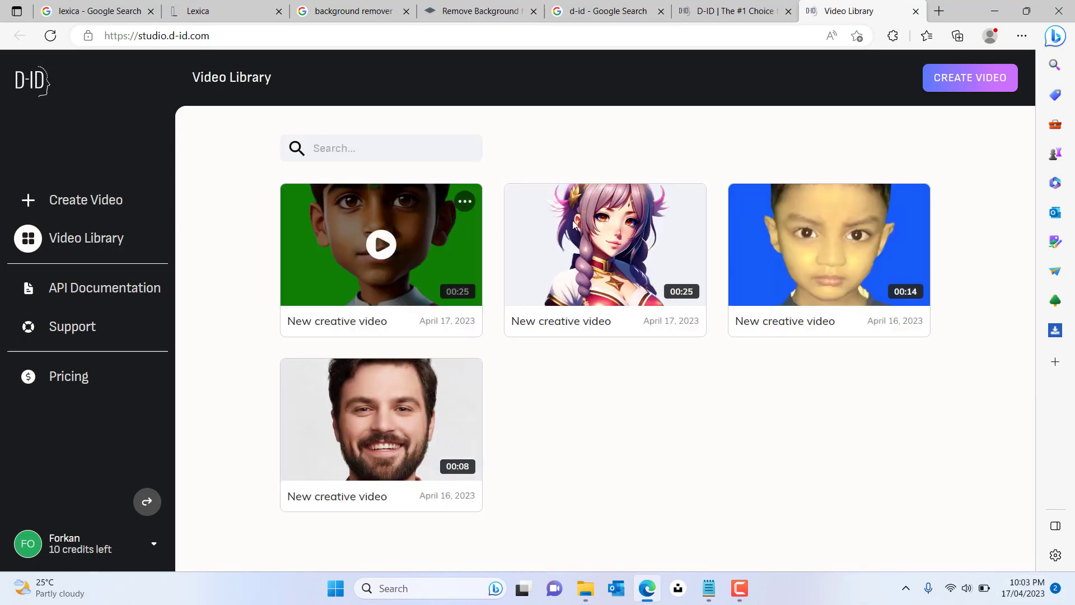
left_click(99, 203)
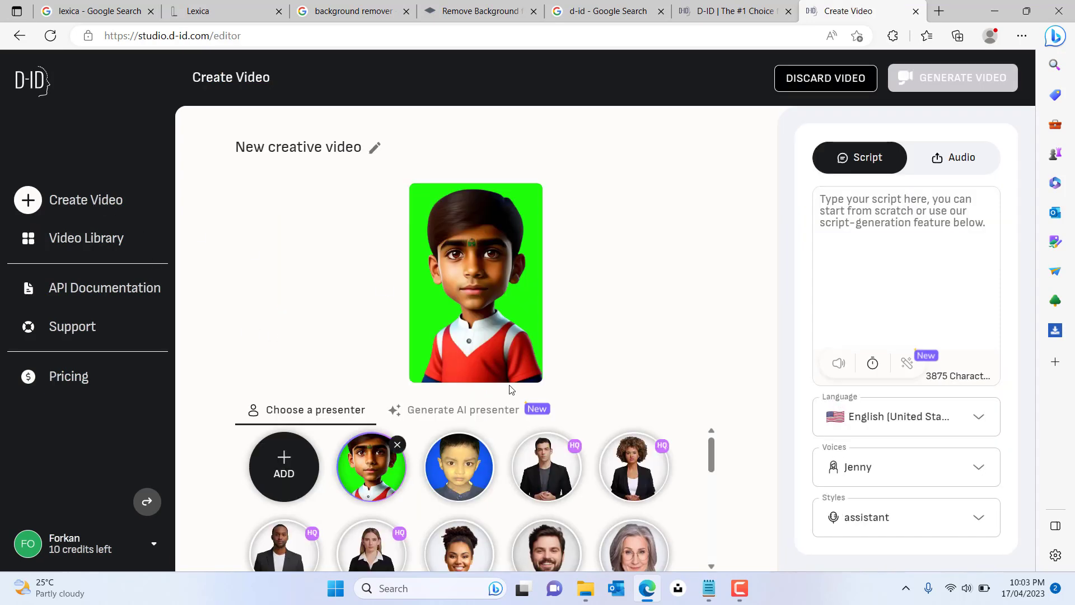
Step: Delete the two custom boy presenter images and add the green-background "dark_brown_boy_is_straight_hair" Fotor PNG as the presenter
left_click(399, 449)
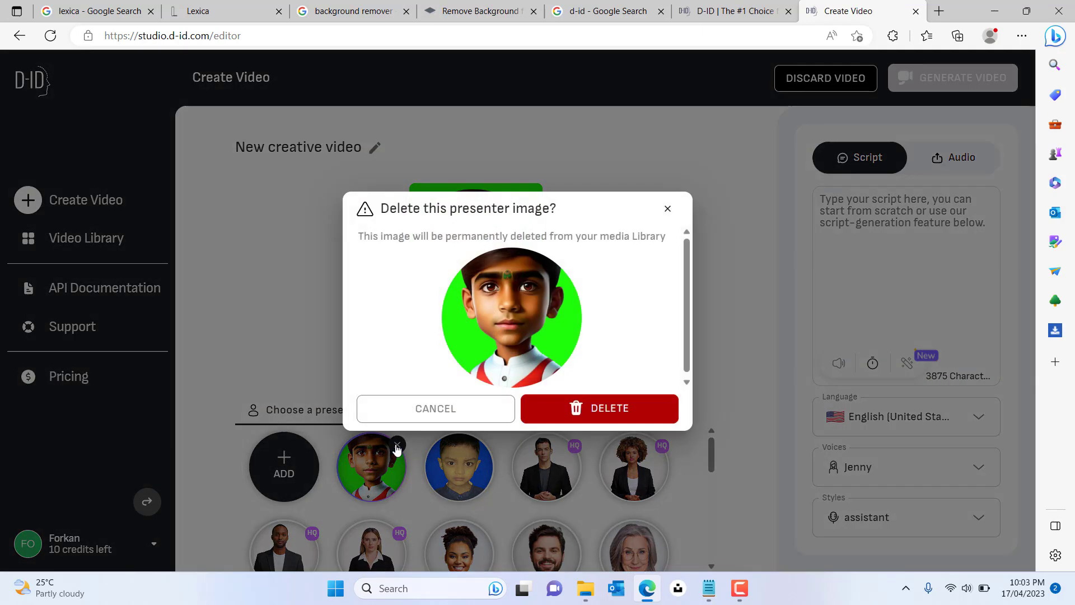
left_click(545, 412)
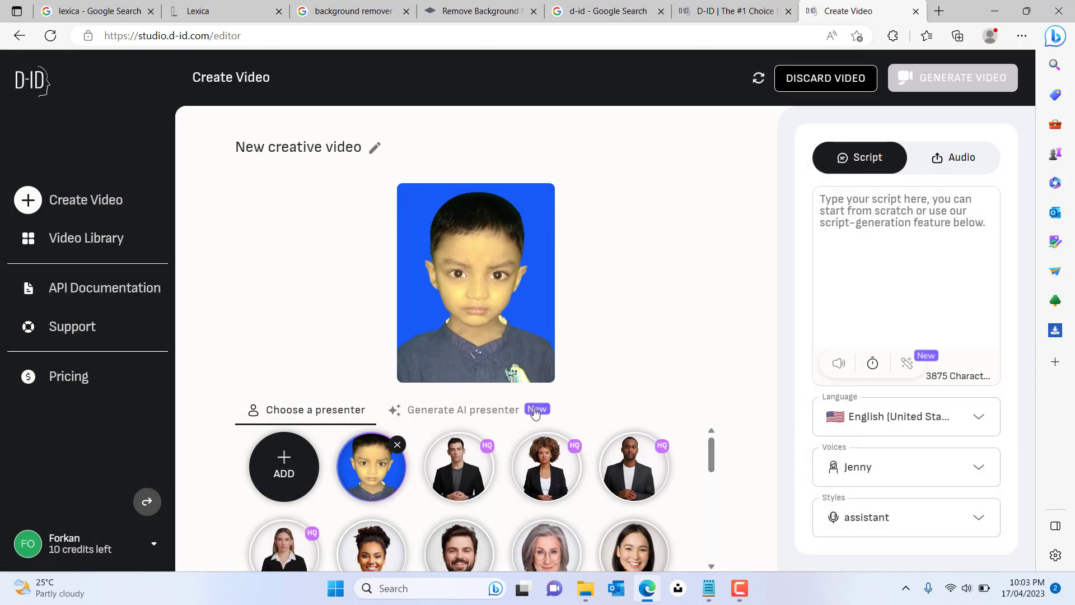
left_click(398, 446)
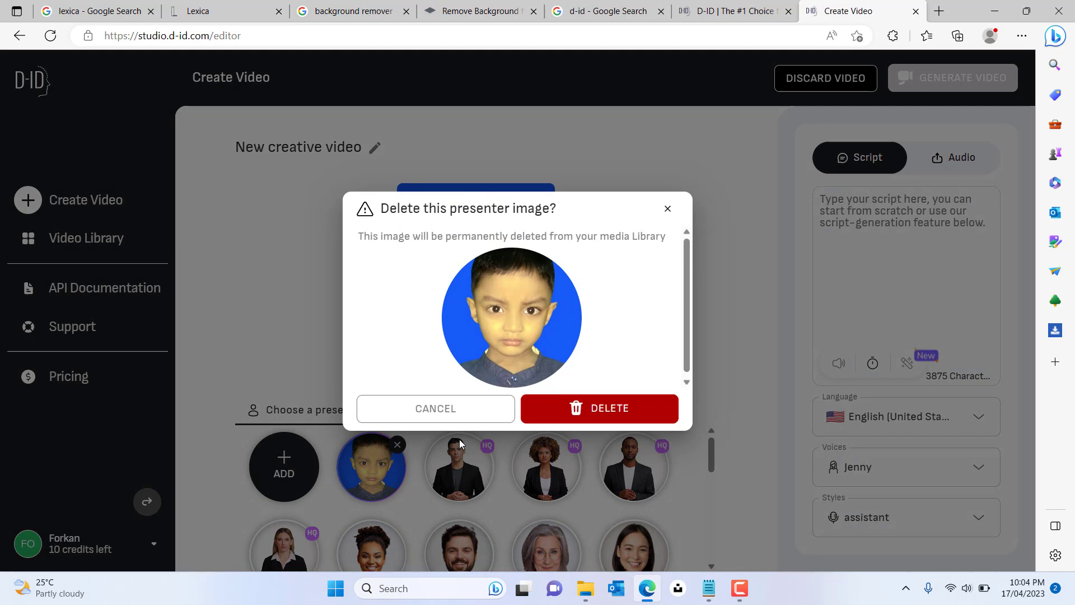
left_click(554, 408)
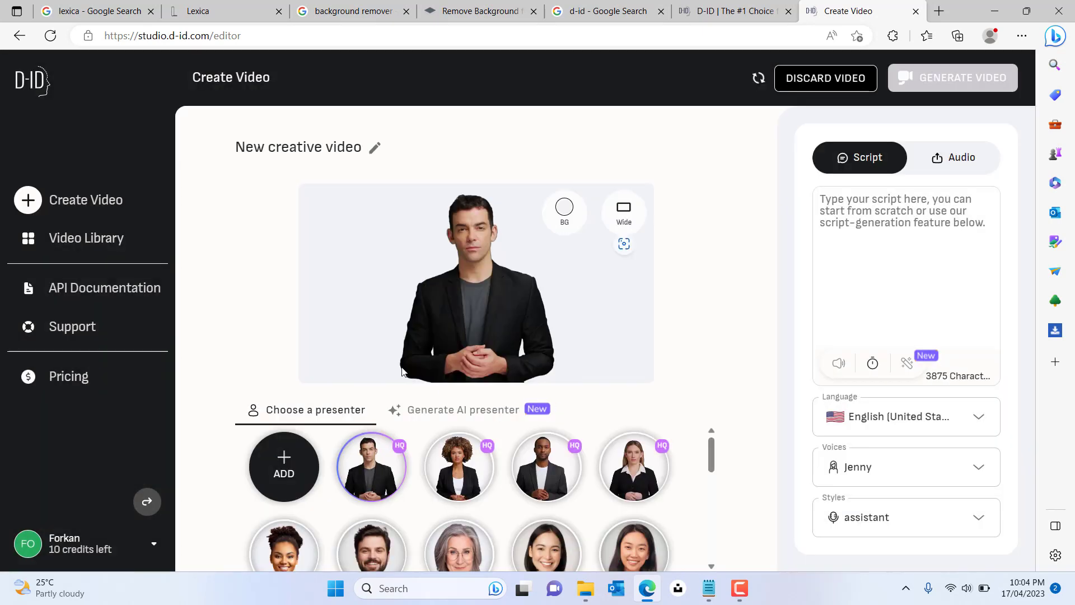
left_click(280, 479)
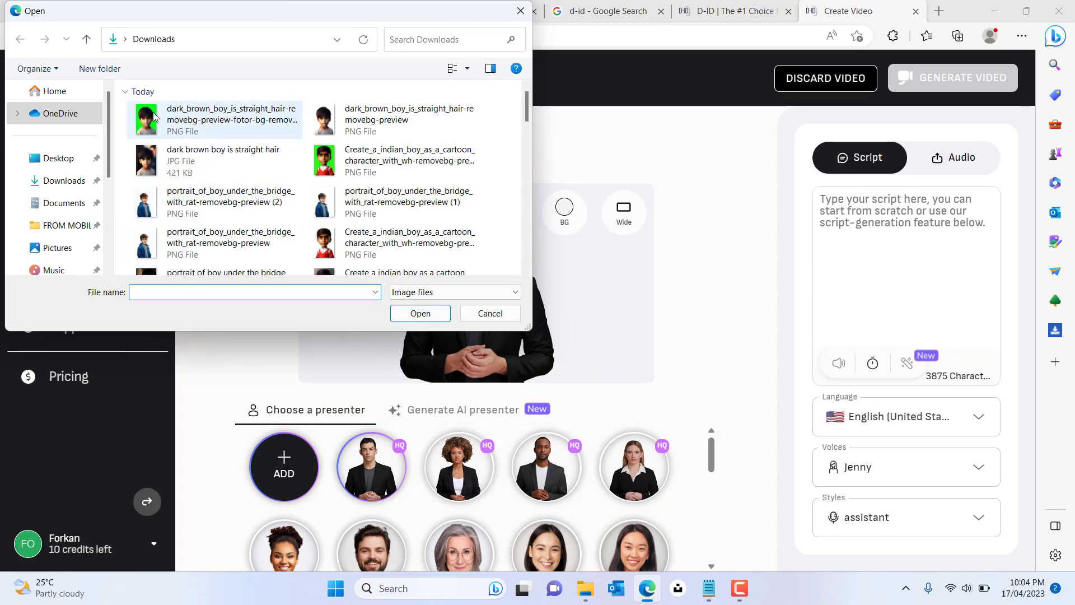
double_click(144, 123)
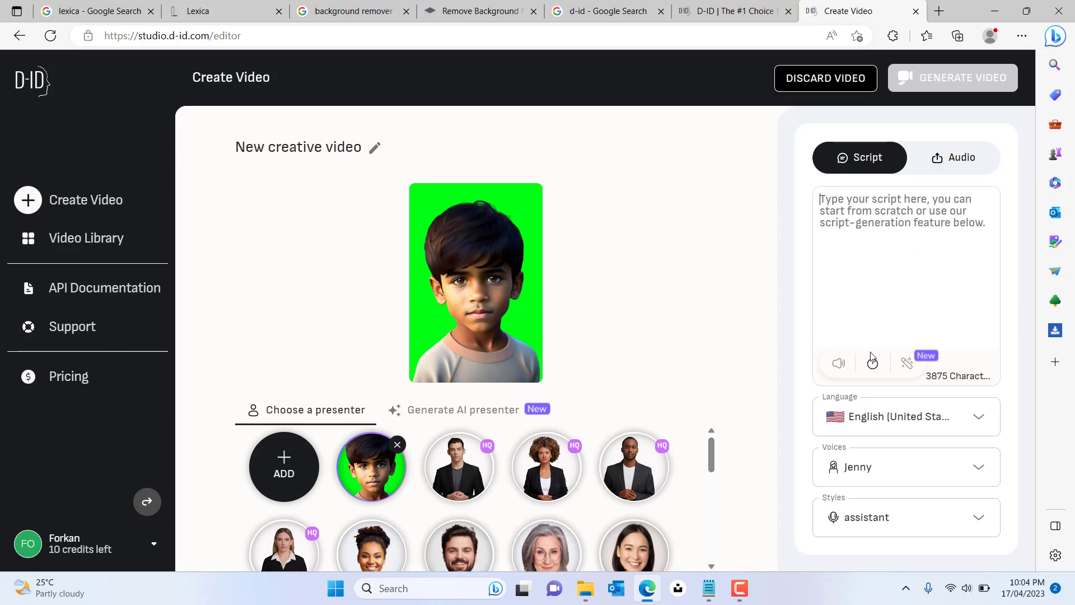
left_click(973, 168)
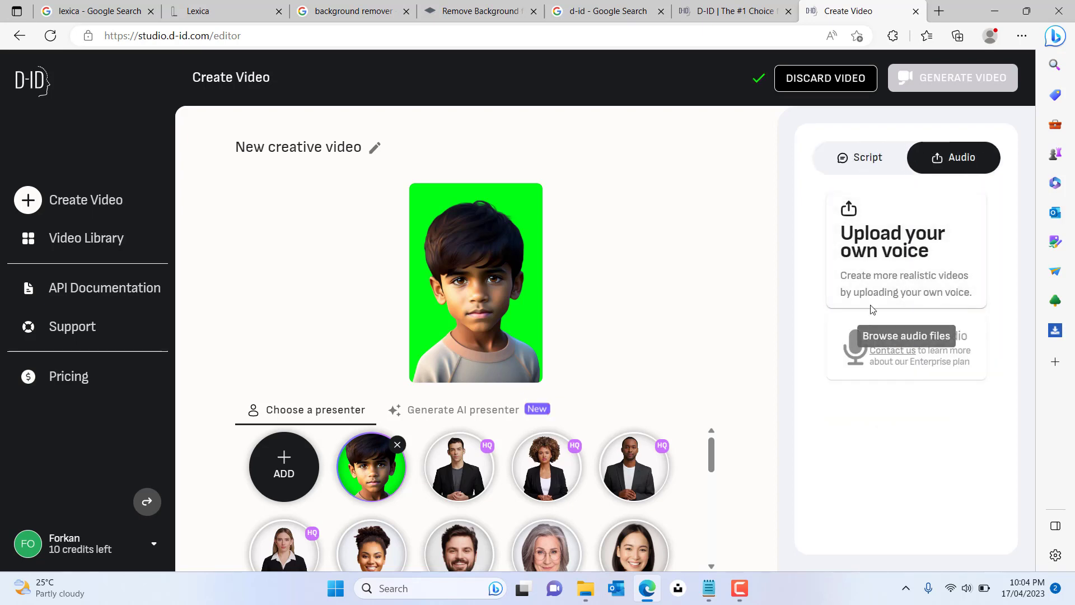
left_click(878, 266)
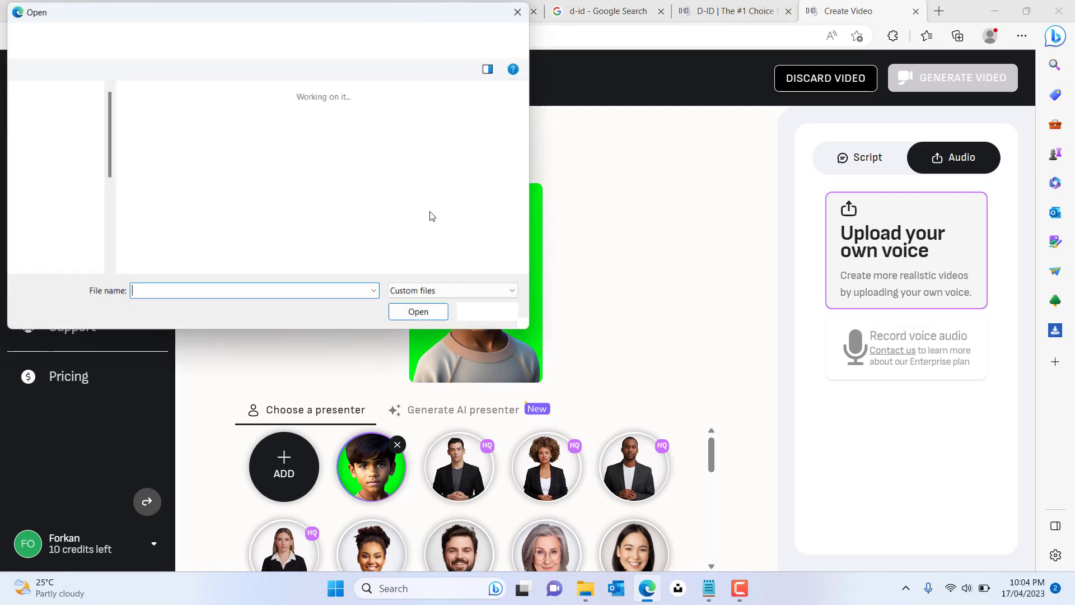
scroll(121, 190, "down", 2)
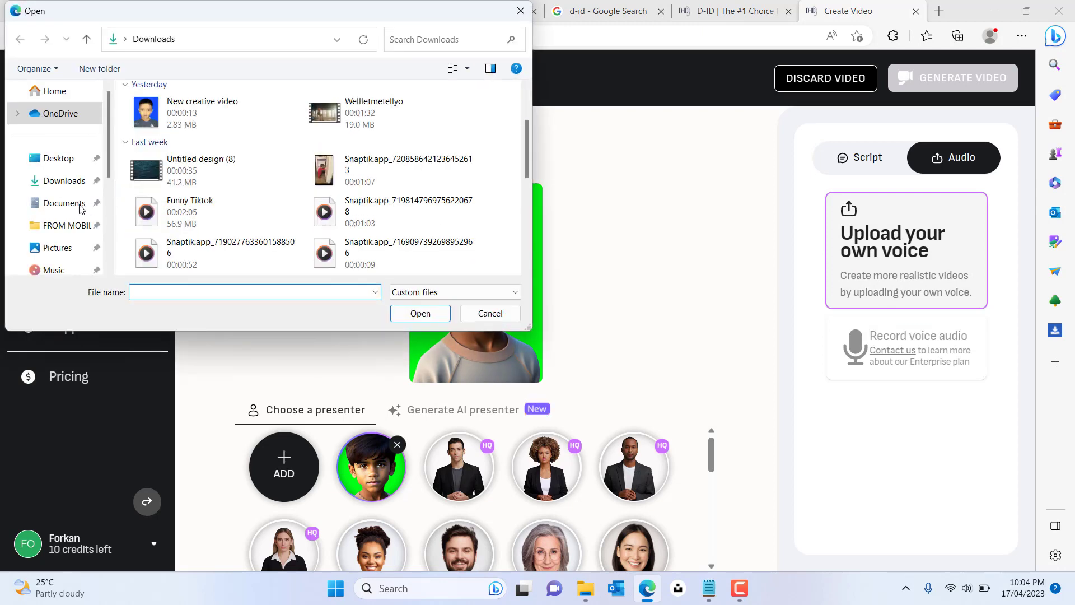
left_click(79, 225)
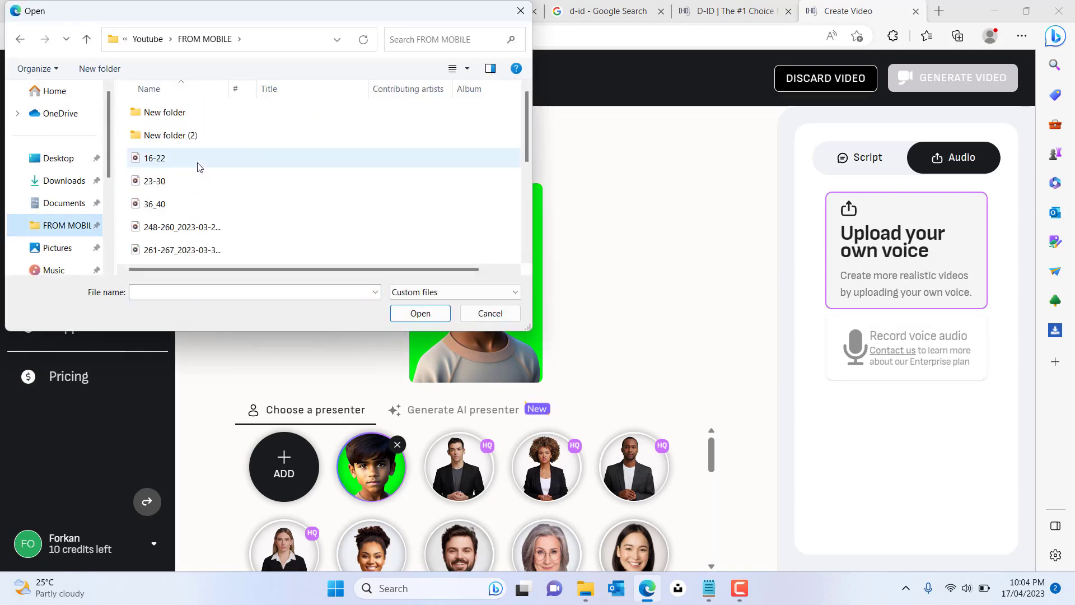
scroll(192, 200, "down", 2)
scroll(190, 201, "down", 1)
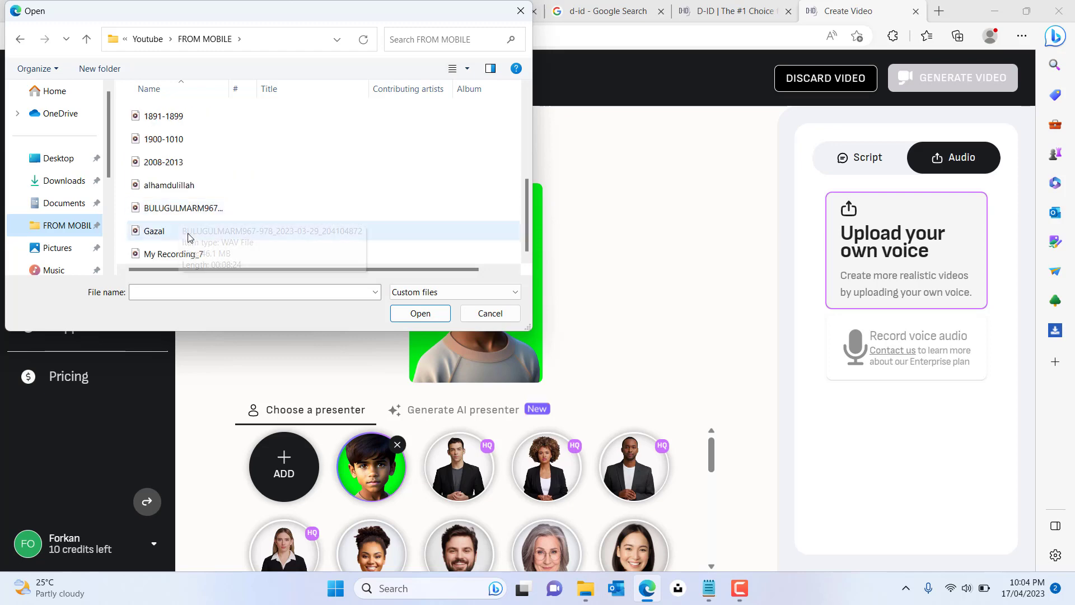
left_click(489, 314)
left_click(869, 172)
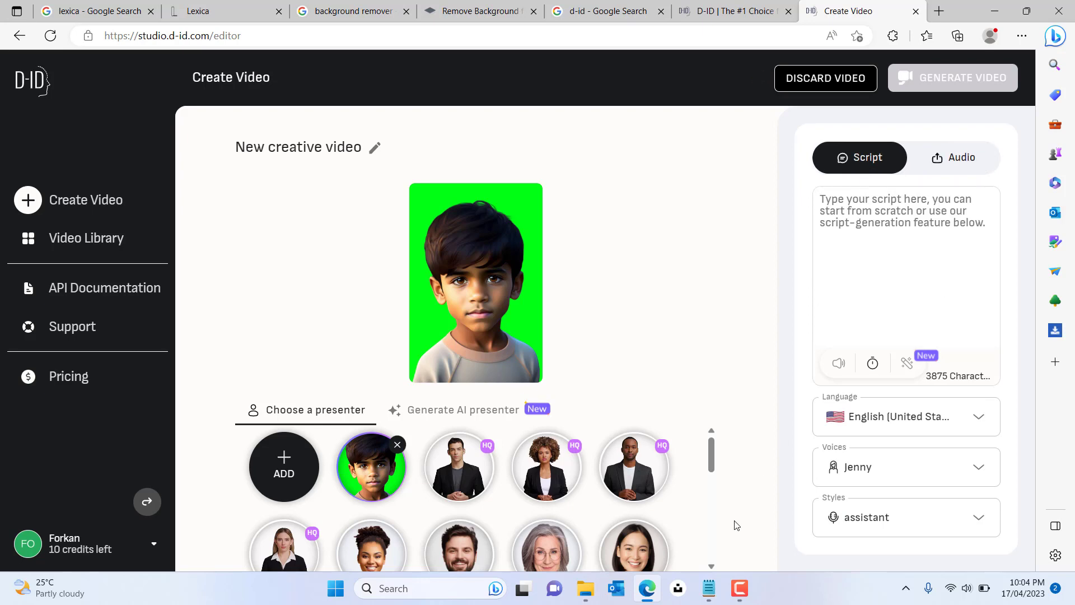
Step: Copy the entire Bengali script from the open Notepad note and paste it as the D-ID video's script
left_click(708, 588)
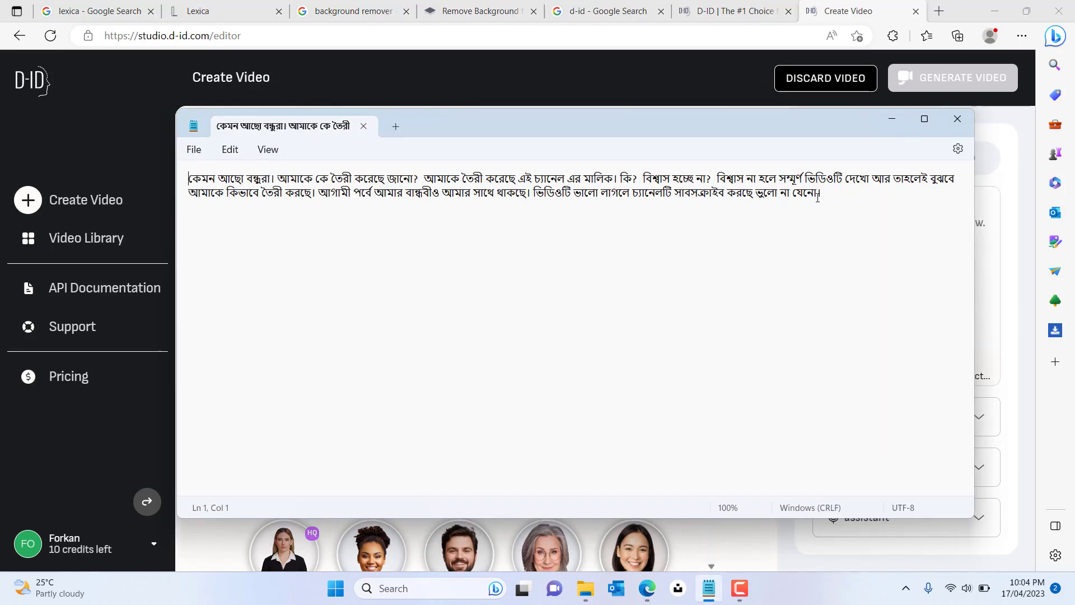
key("ctrl+a")
key("ctrl+c")
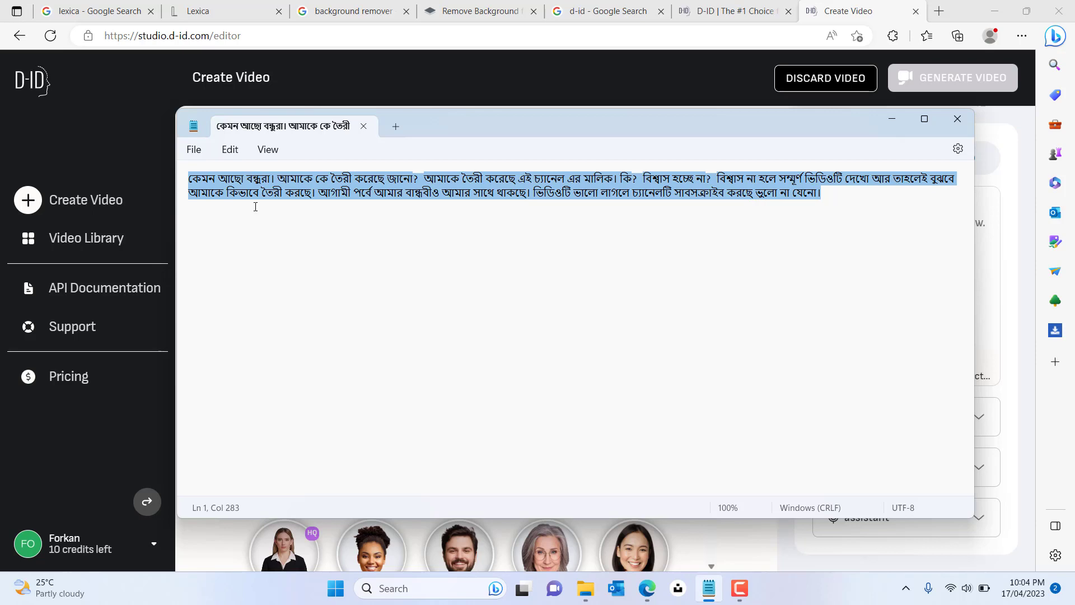
left_click(890, 119)
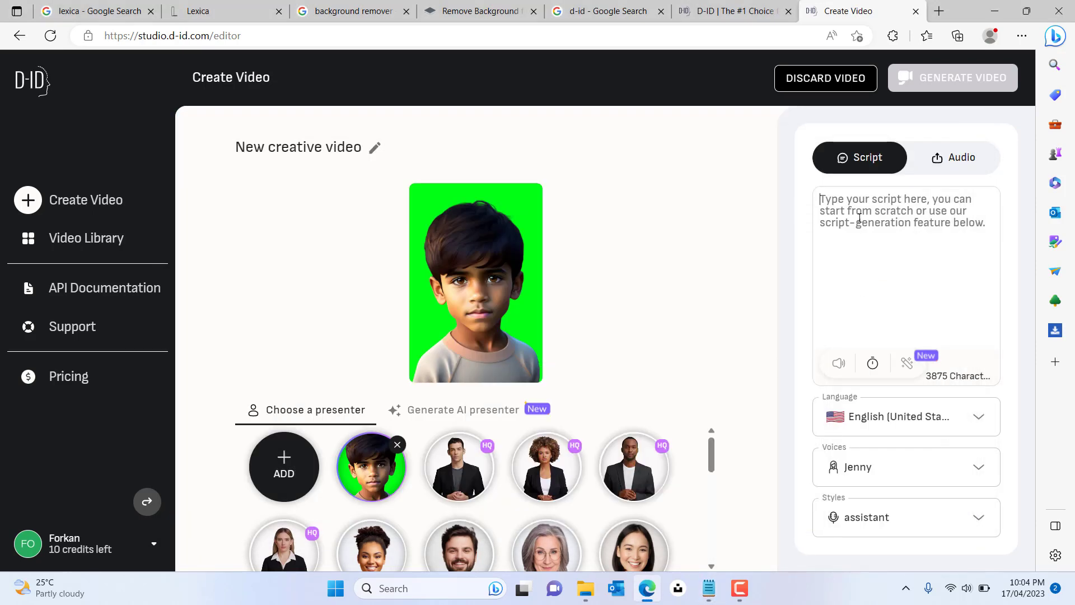
left_click(866, 230)
key("ctrl+v")
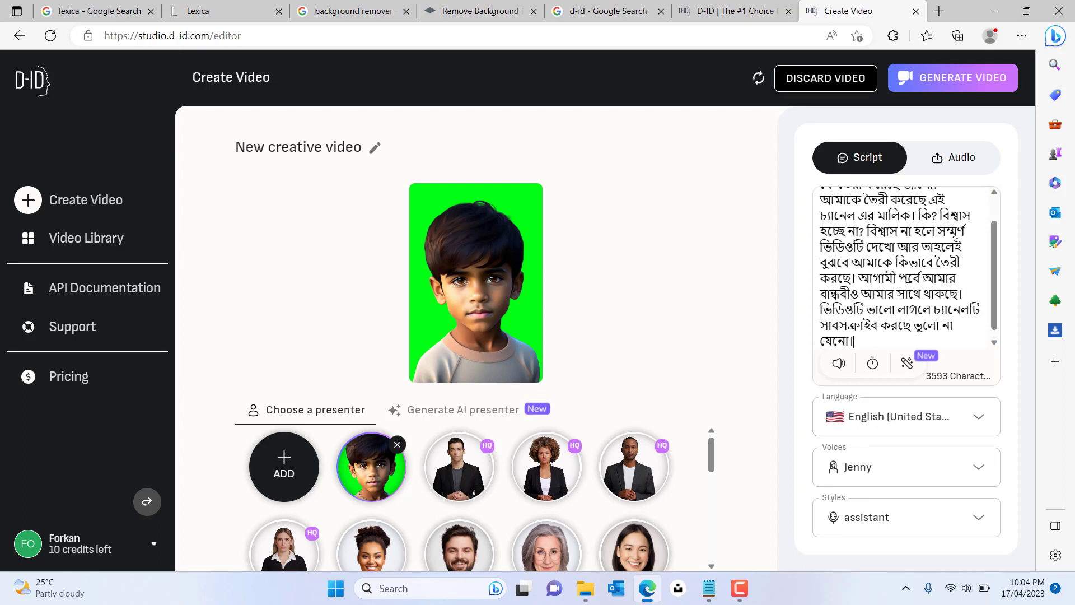
scroll(901, 269, "up", 1)
scroll(894, 279, "down", 1)
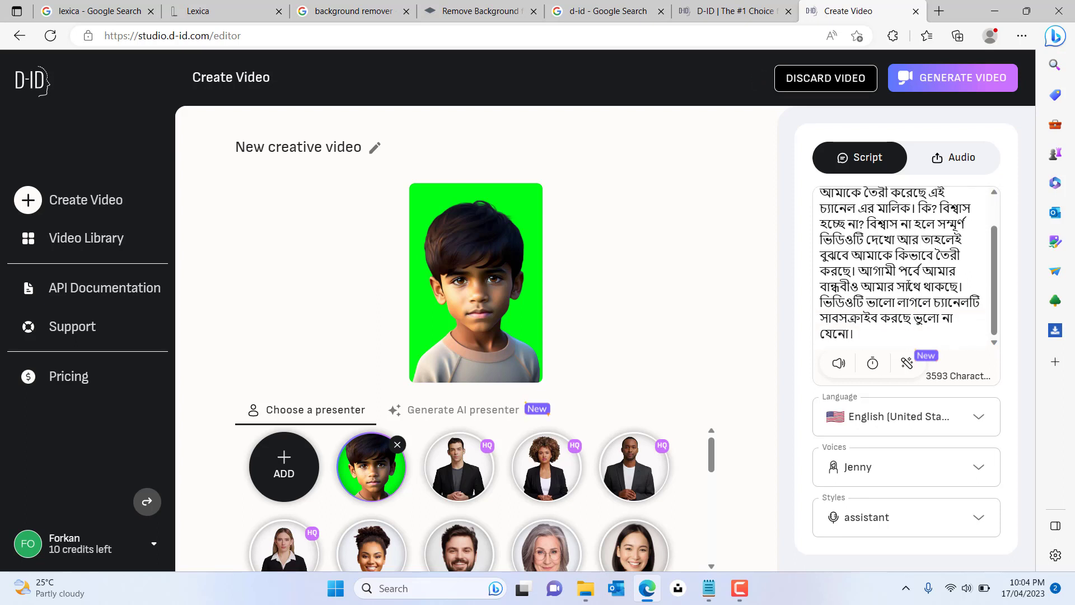
Step: Set the script language to Bangla (Bangladesh) and listen to the script with the Nabanita voice
left_click(837, 366)
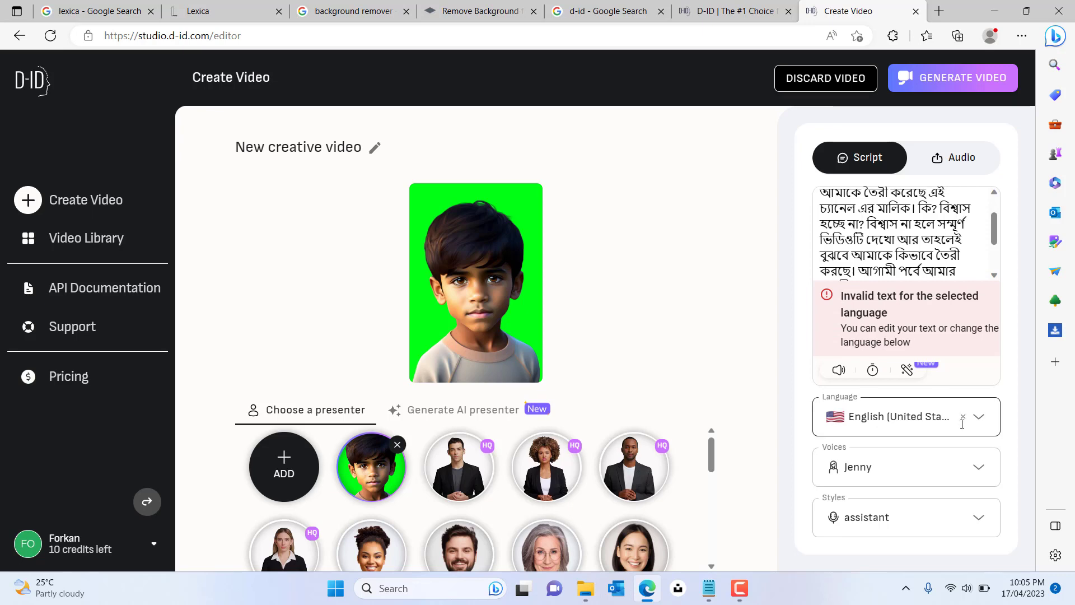
left_click(981, 425)
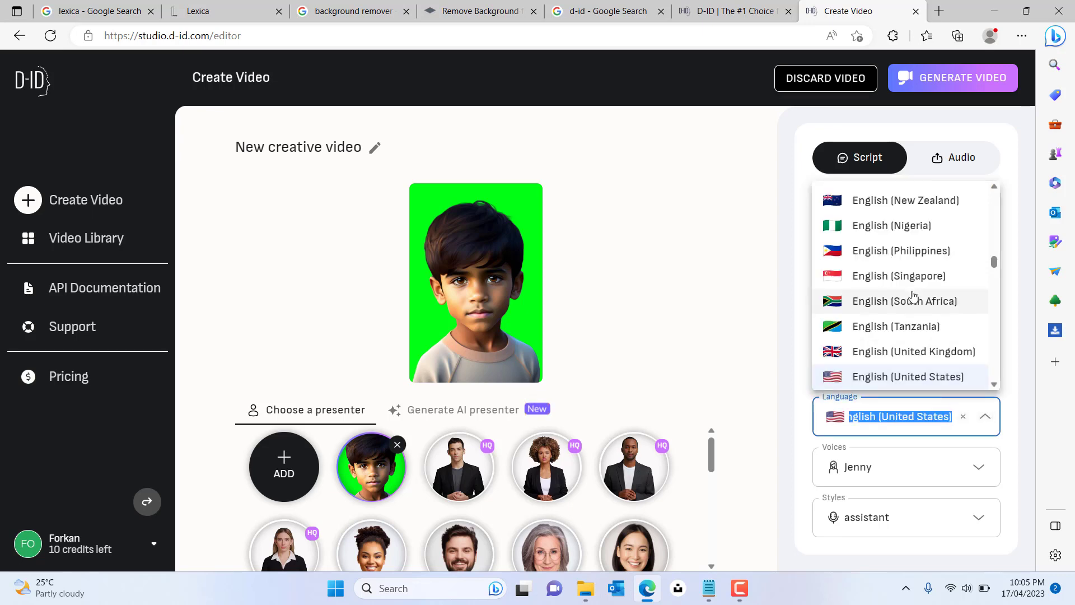
scroll(899, 291, "up", 15)
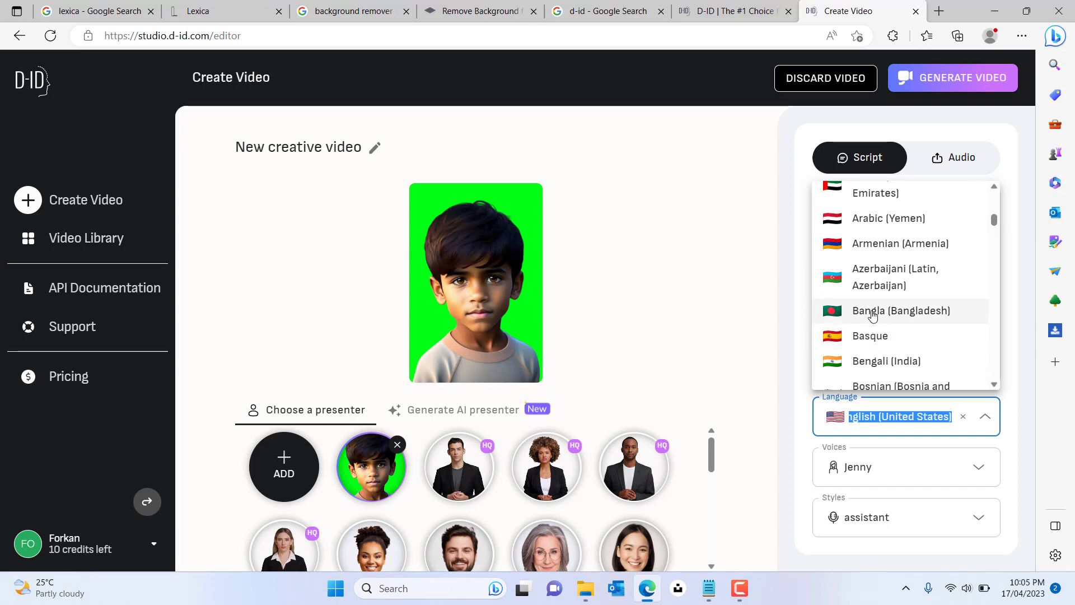
left_click(872, 315)
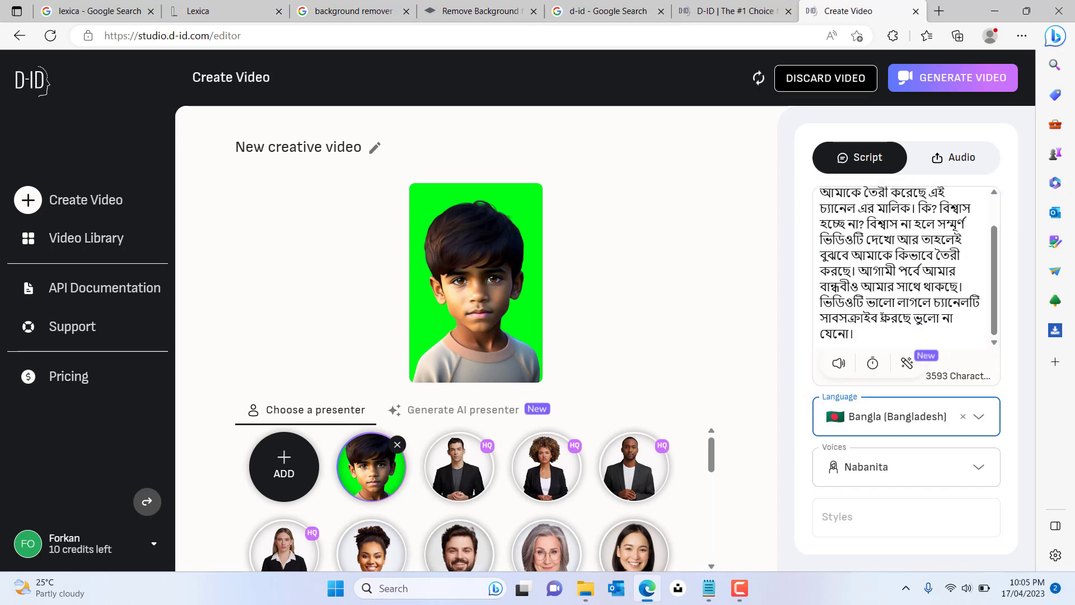
left_click(840, 364)
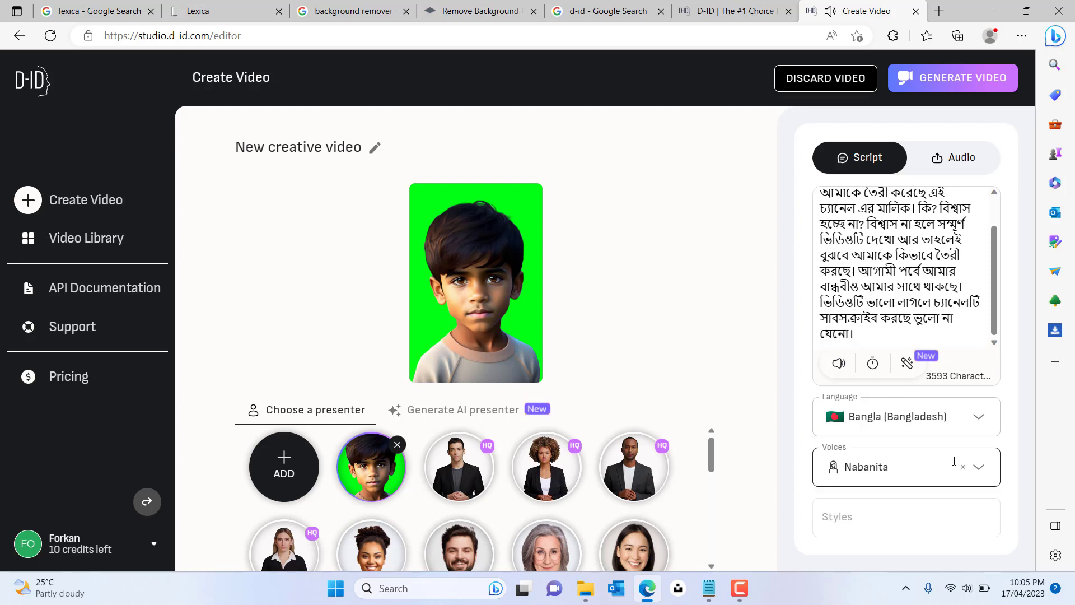
Step: Try the script with the male Pradeep voice and switch back to the Nabanita voice
left_click(977, 468)
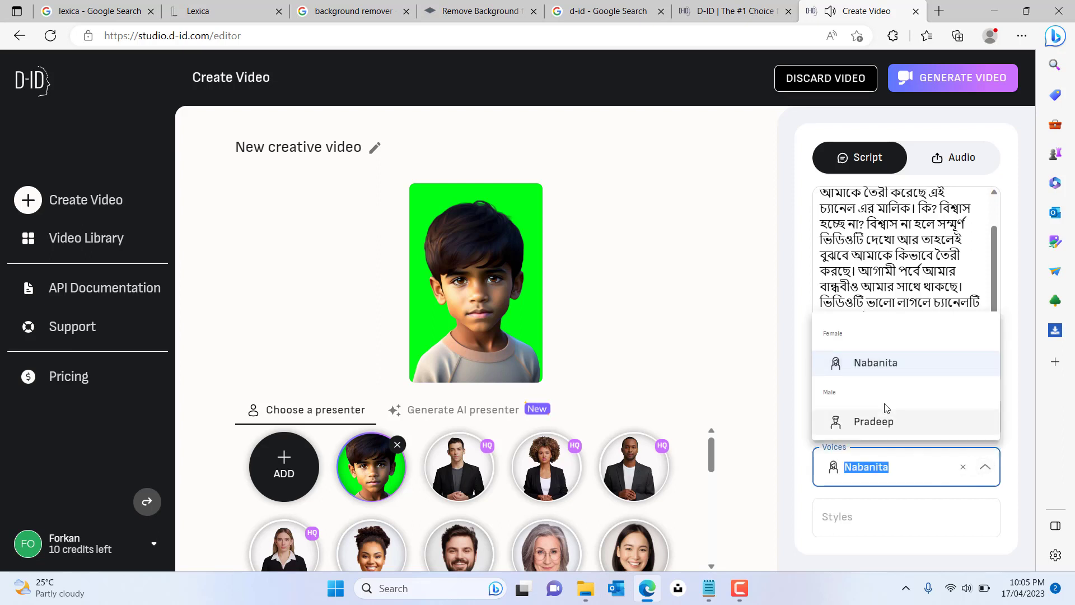
left_click(884, 428)
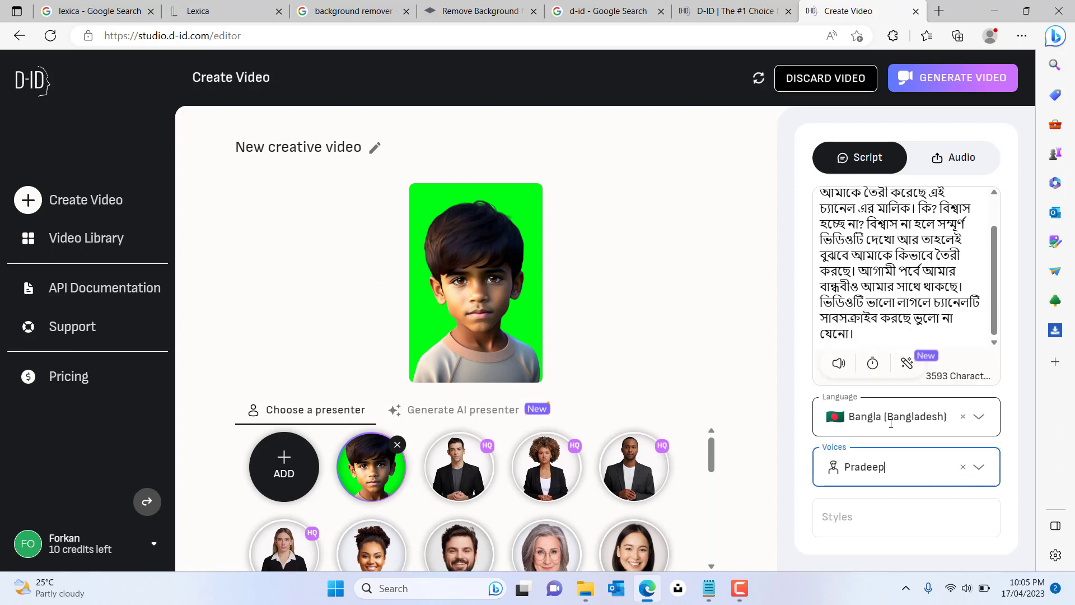
left_click(839, 363)
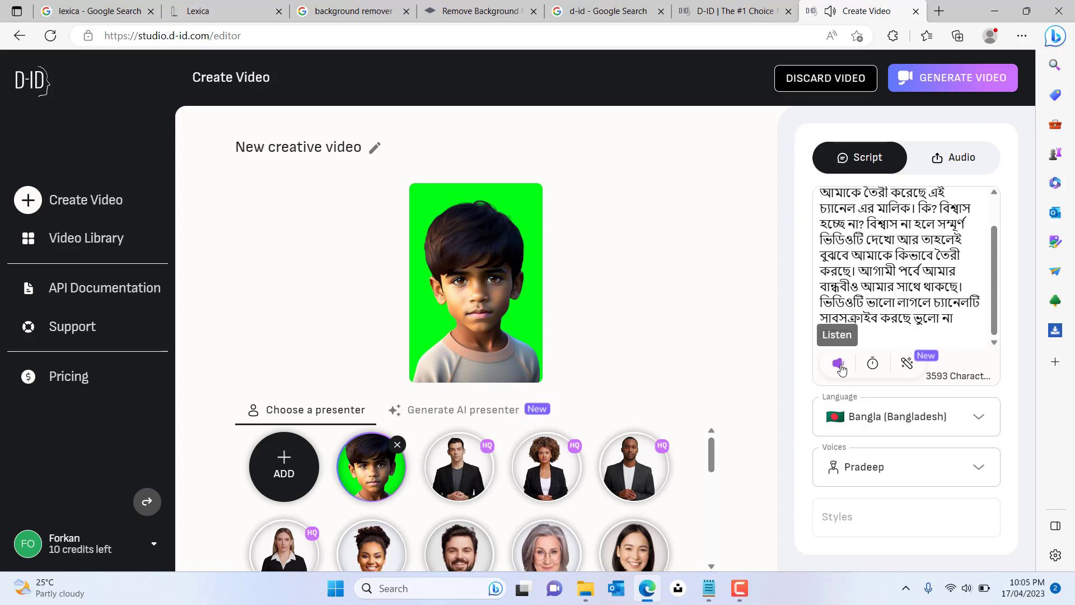
left_click(978, 472)
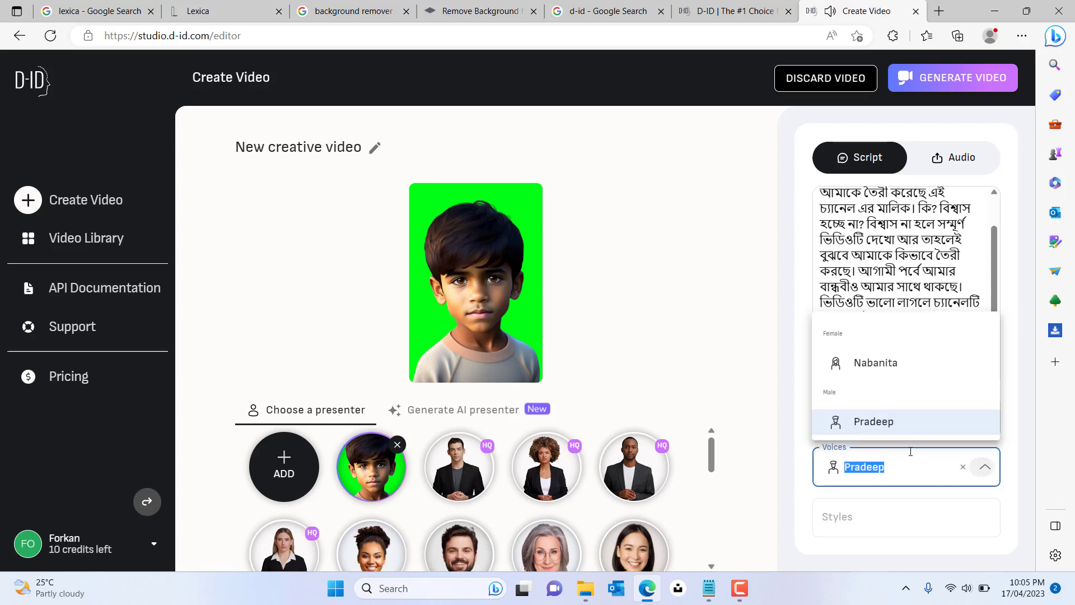
left_click(877, 362)
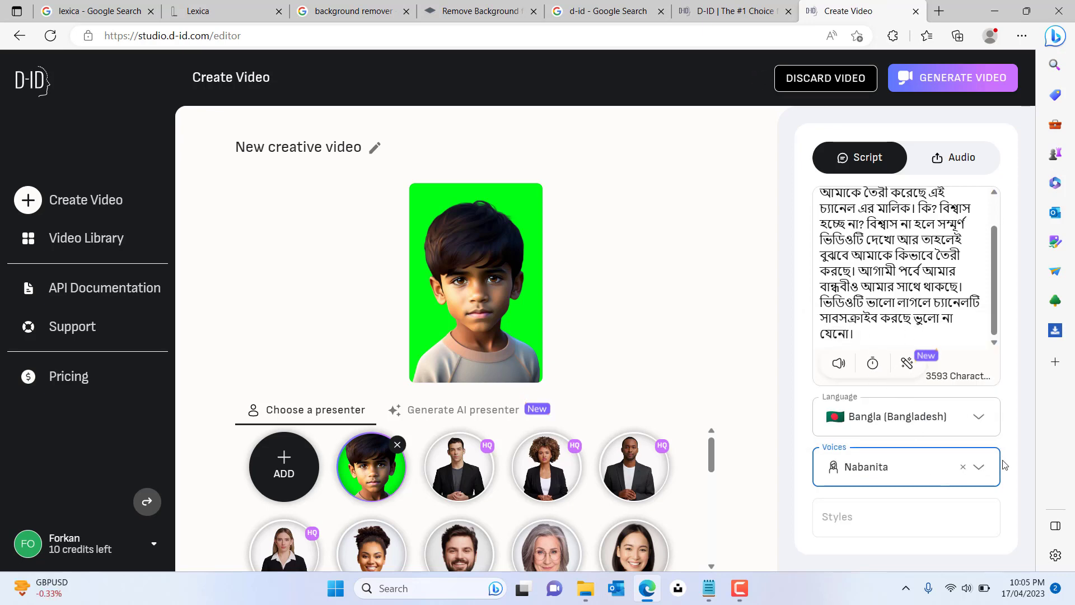
Step: Generate the green-screen boy video with the Bangla script and play the result in the Video Library
left_click(956, 84)
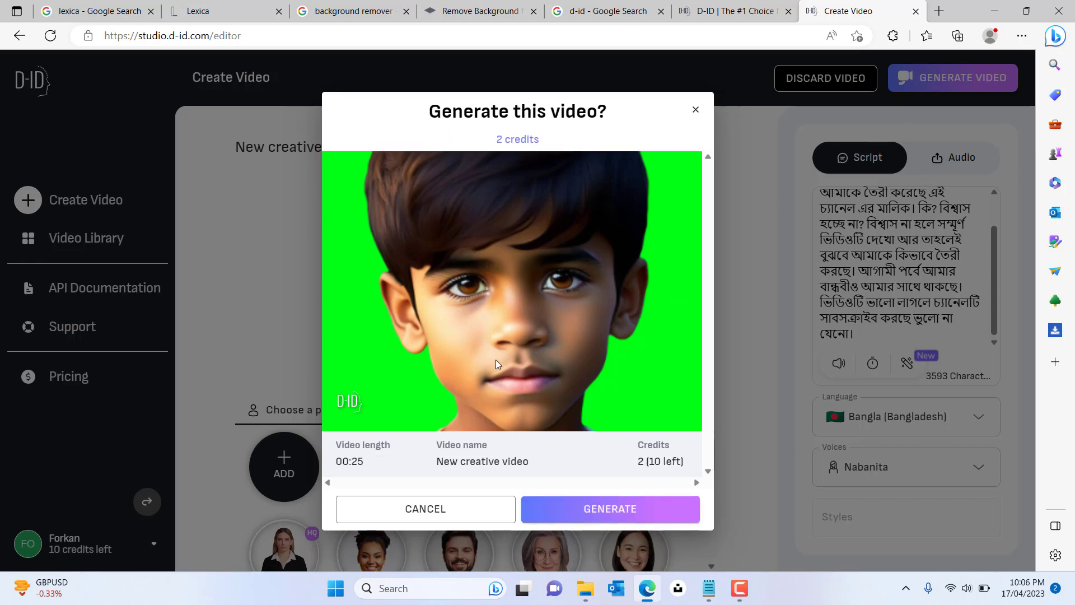
left_click(609, 512)
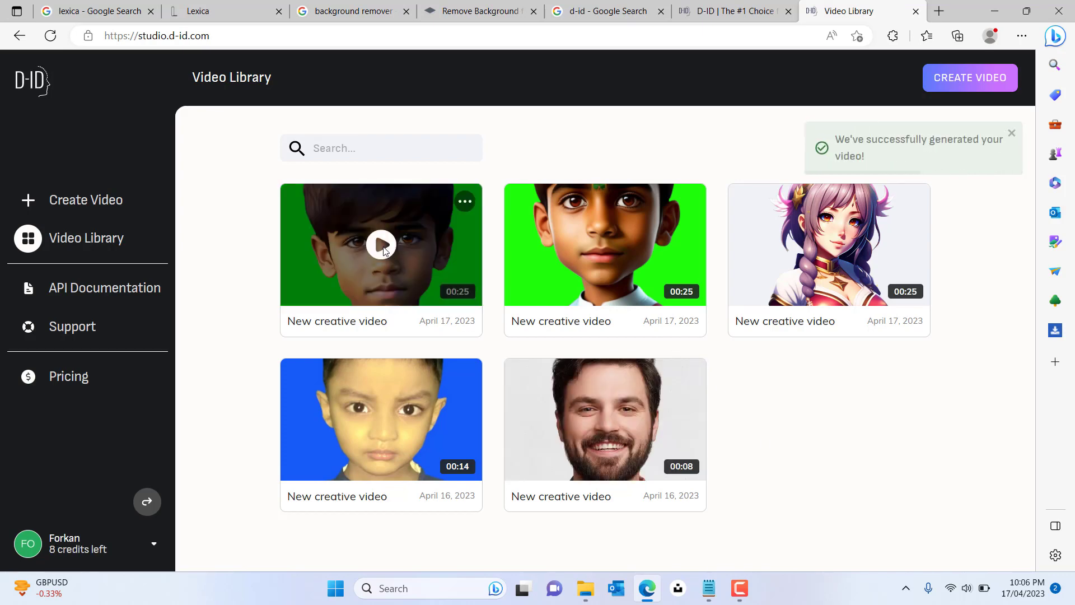
left_click(382, 247)
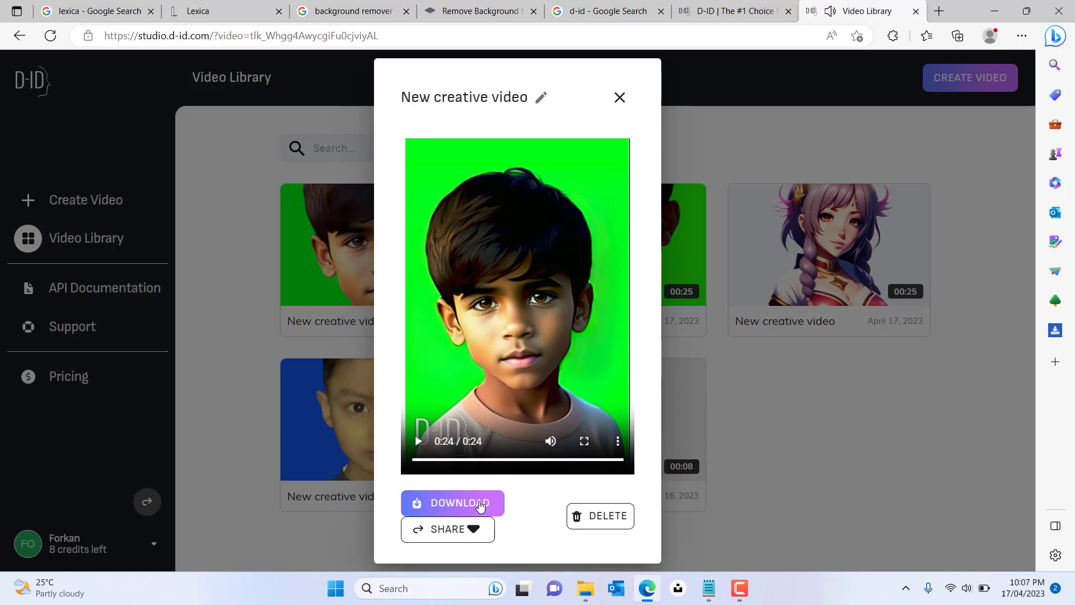
Step: Download the generated presenter video and play "New creative video (1)" from the Downloads folder, closing the player at the end
left_click(485, 502)
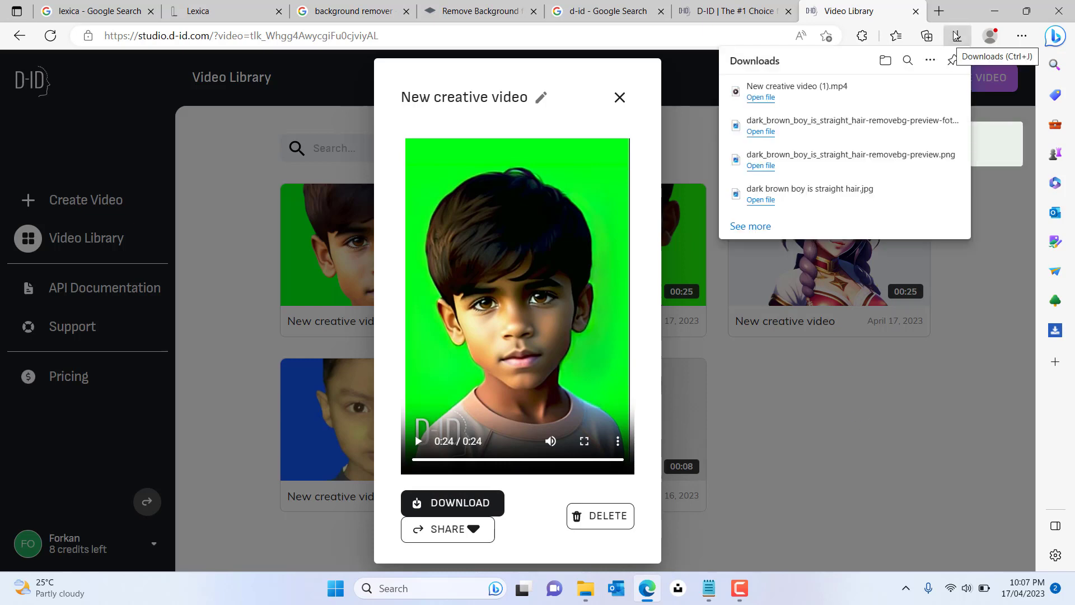
left_click(911, 92)
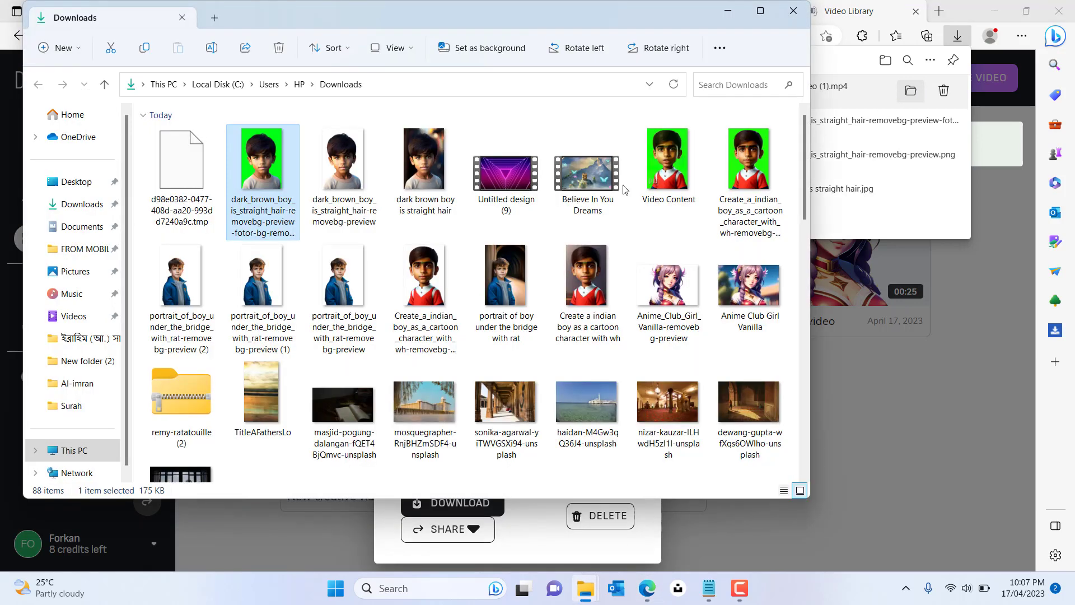
right_click(307, 237)
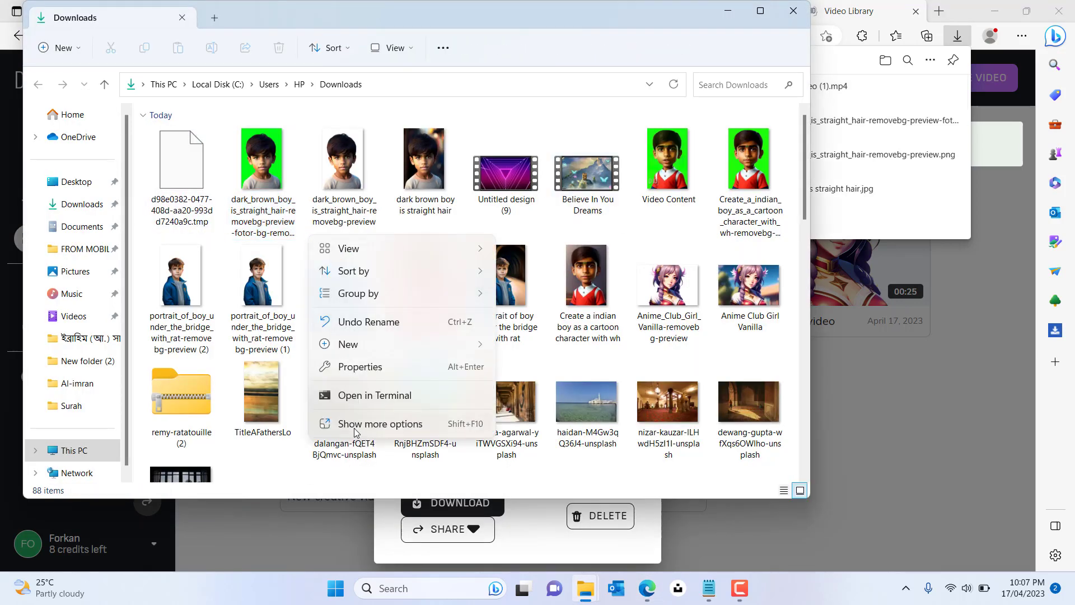
left_click(354, 426)
left_click(395, 289)
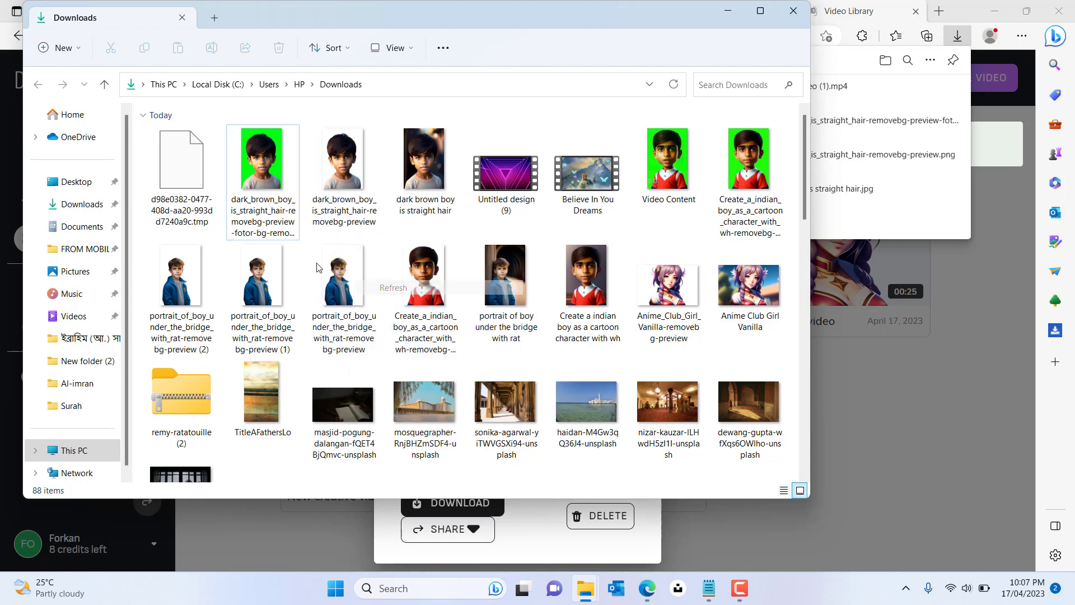
left_click(194, 199)
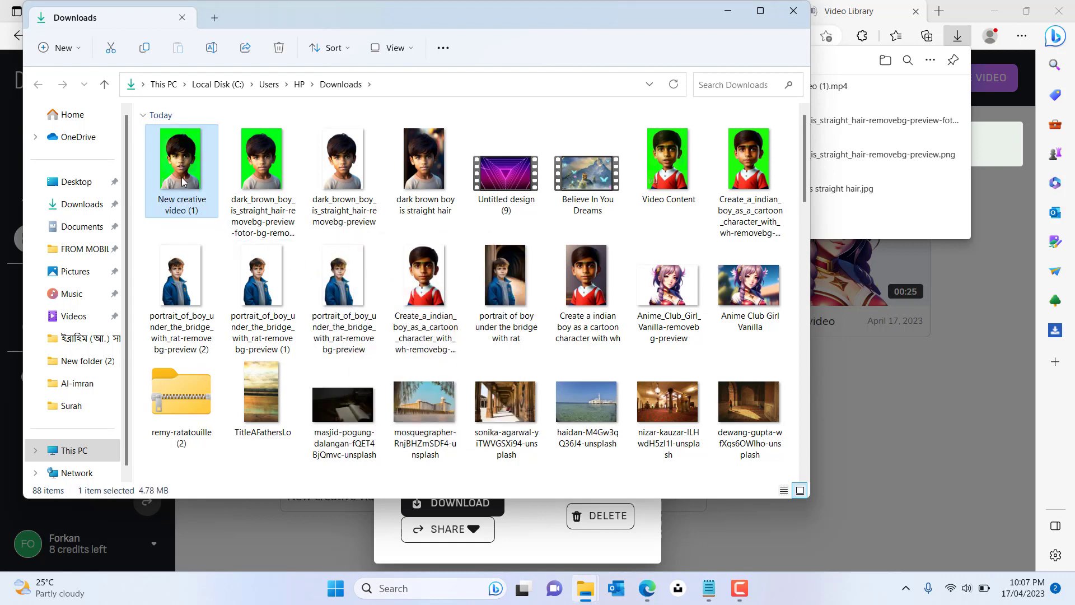
double_click(182, 181)
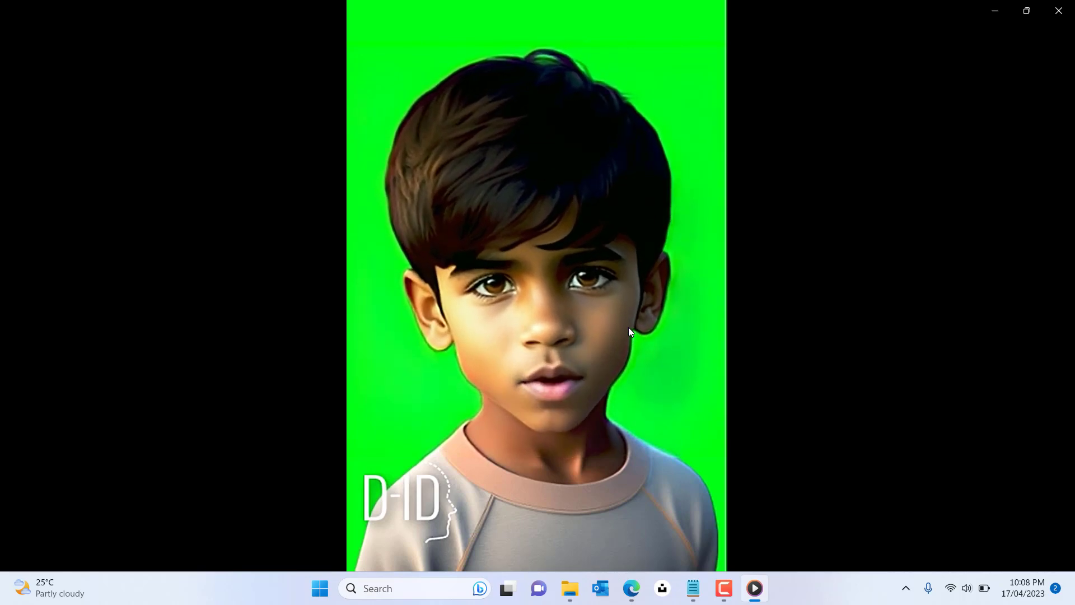
left_click(1058, 11)
Step: Switch to Camtasia 2019 by searching for "cam" and create a new project
key("super+d")
key("super")
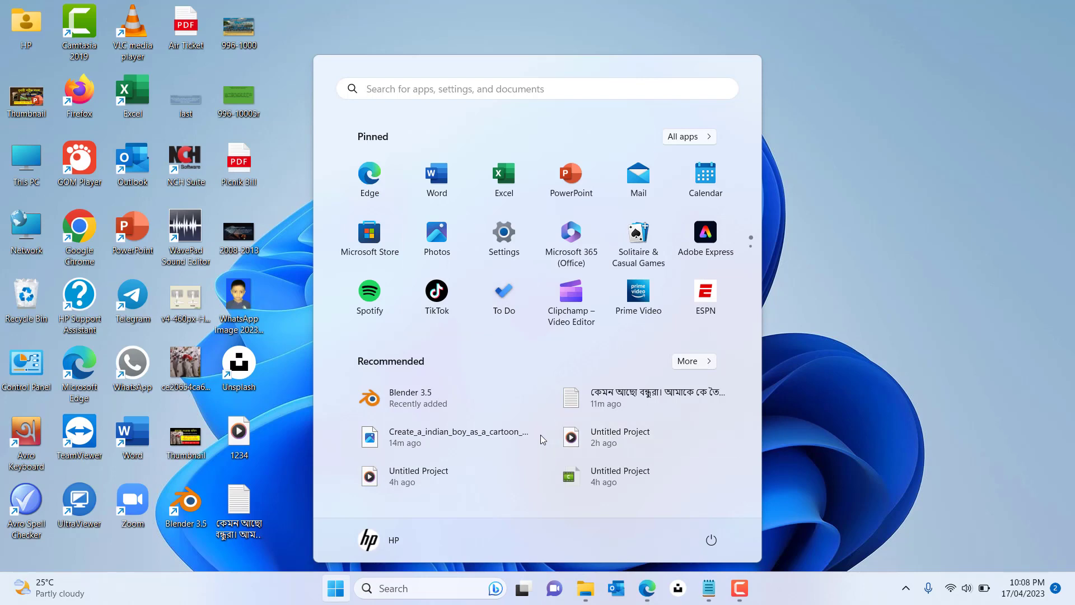
type("c")
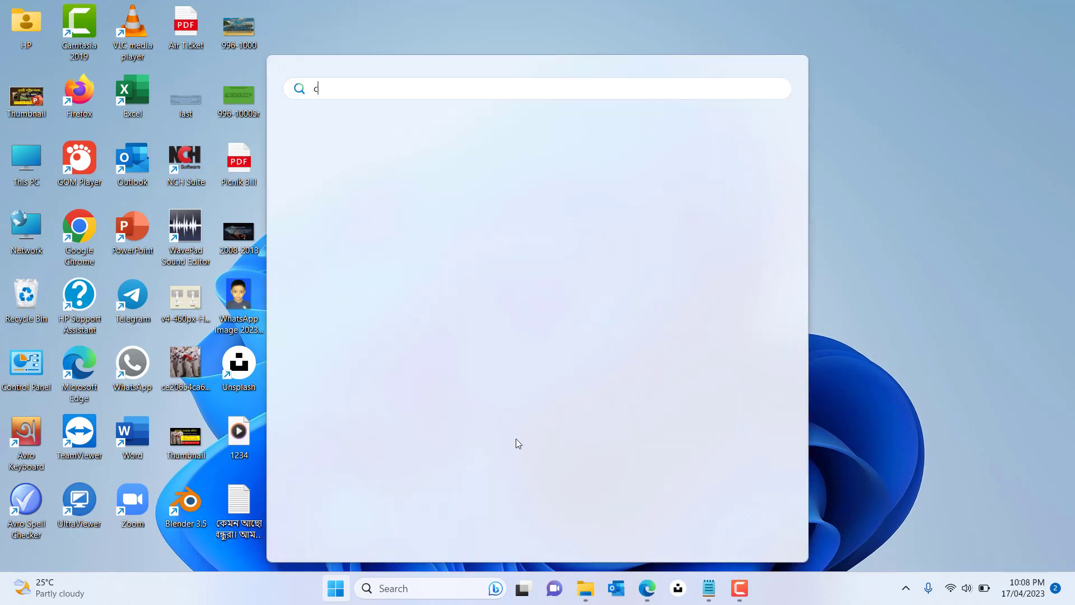
type("am")
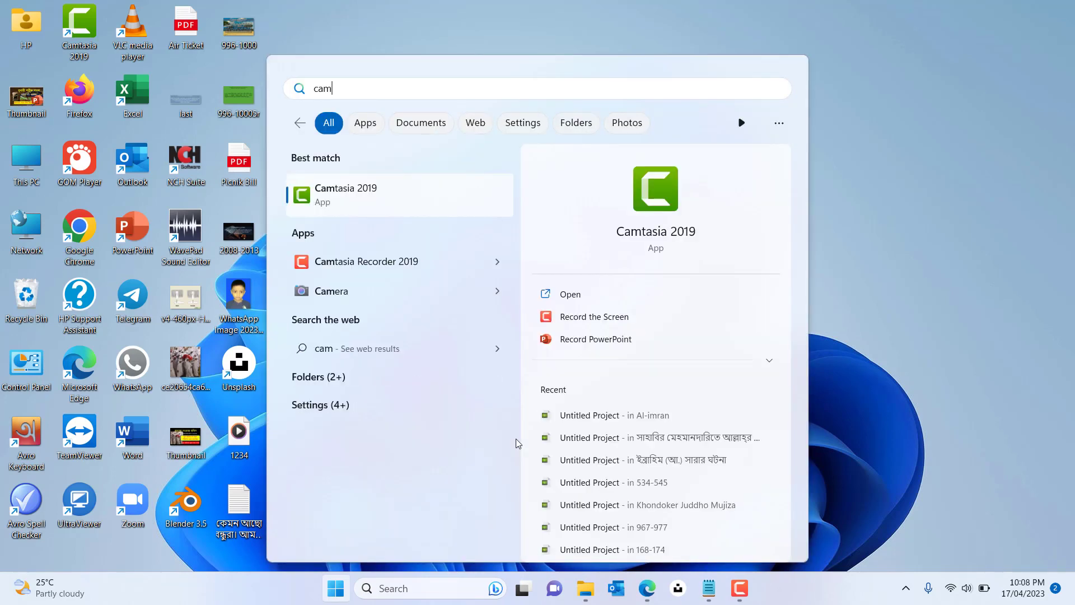
left_click(406, 201)
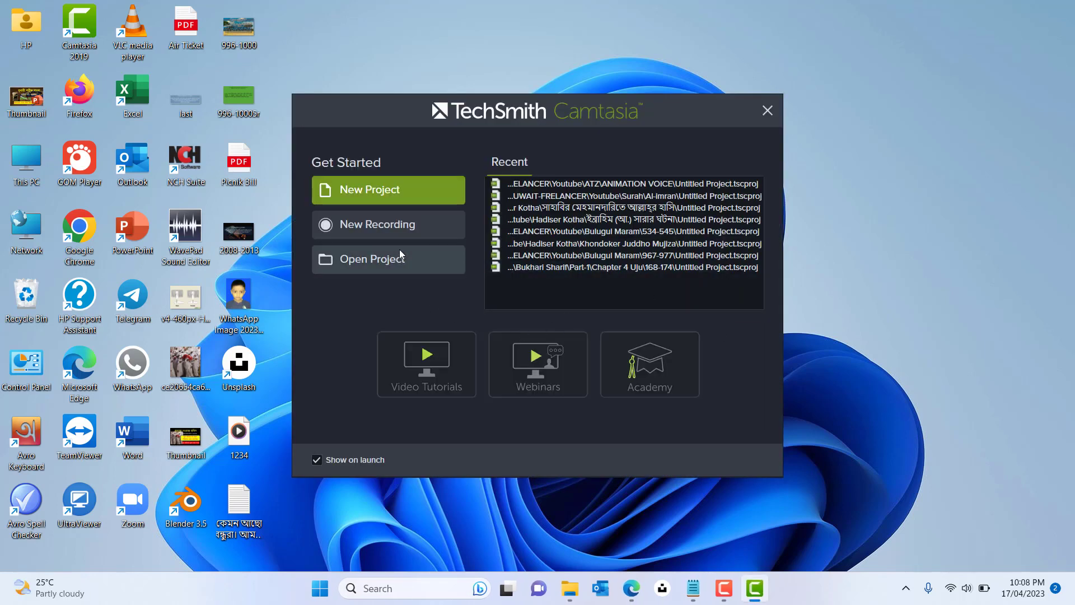
left_click(395, 194)
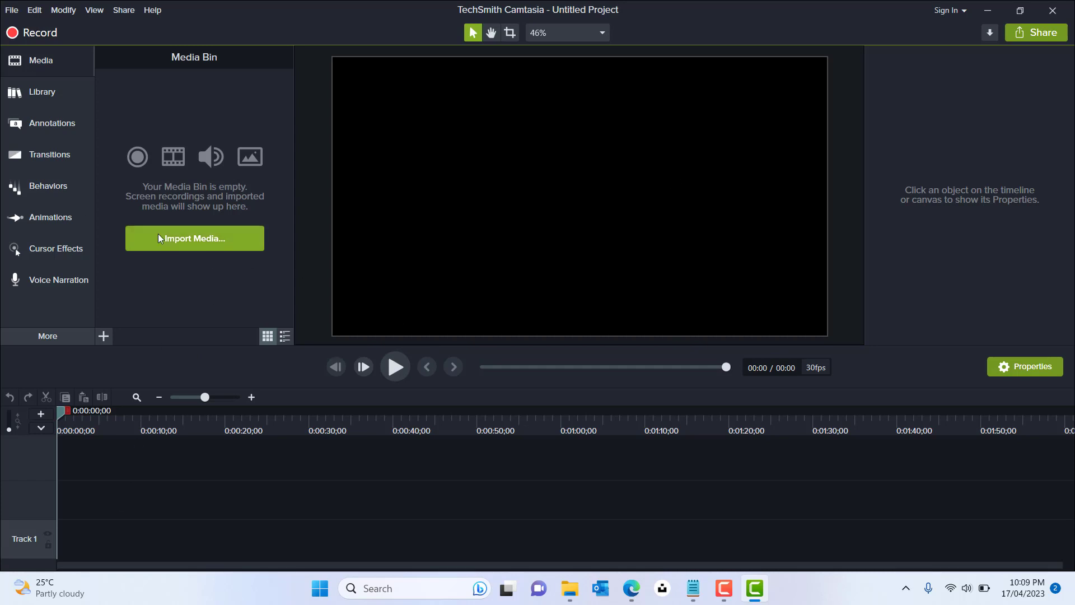
Step: Import the "Untitled design (9)" background video from Downloads and place it at the start of Track 1
left_click(184, 229)
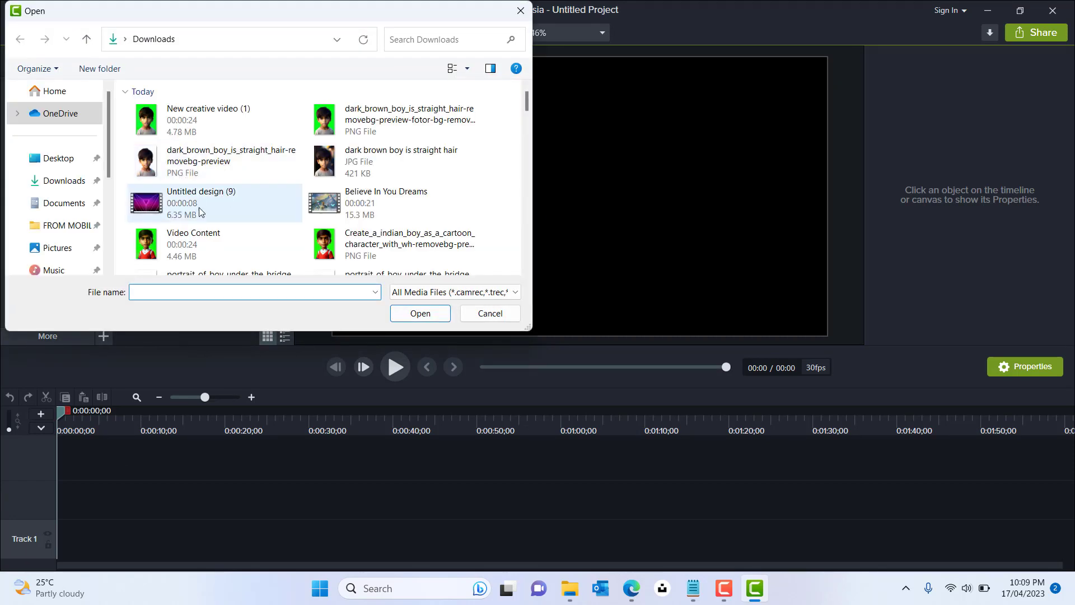
left_click(149, 209)
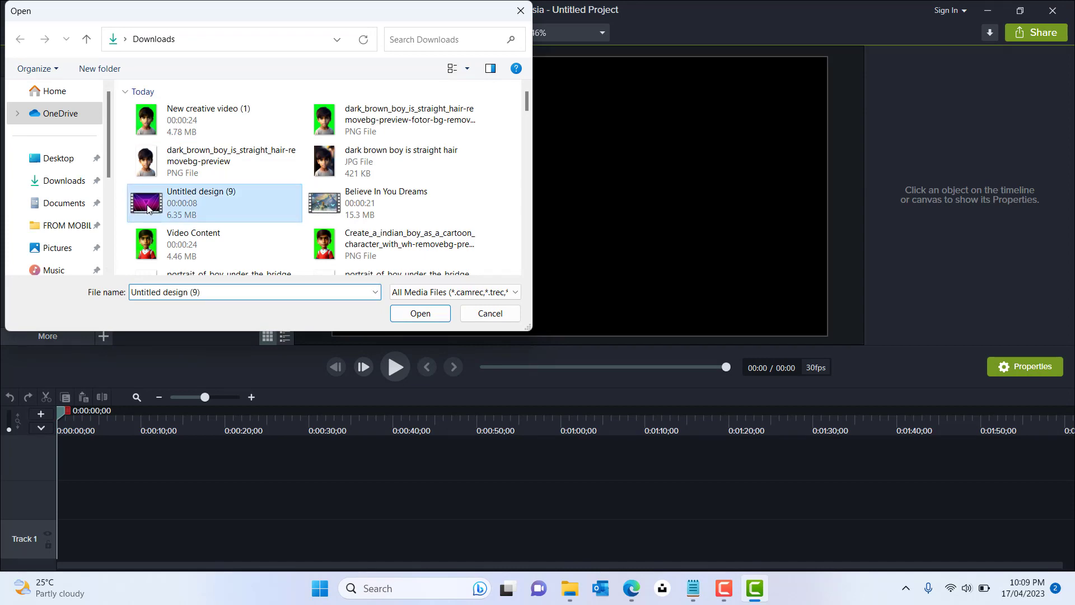
double_click(148, 209)
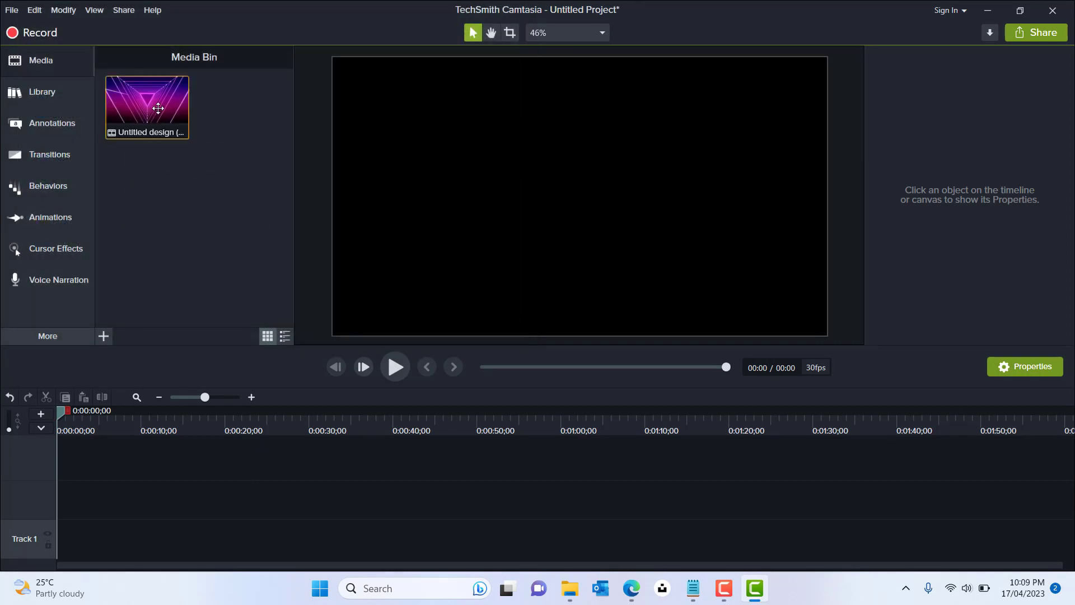
left_click_drag(158, 108, 59, 548)
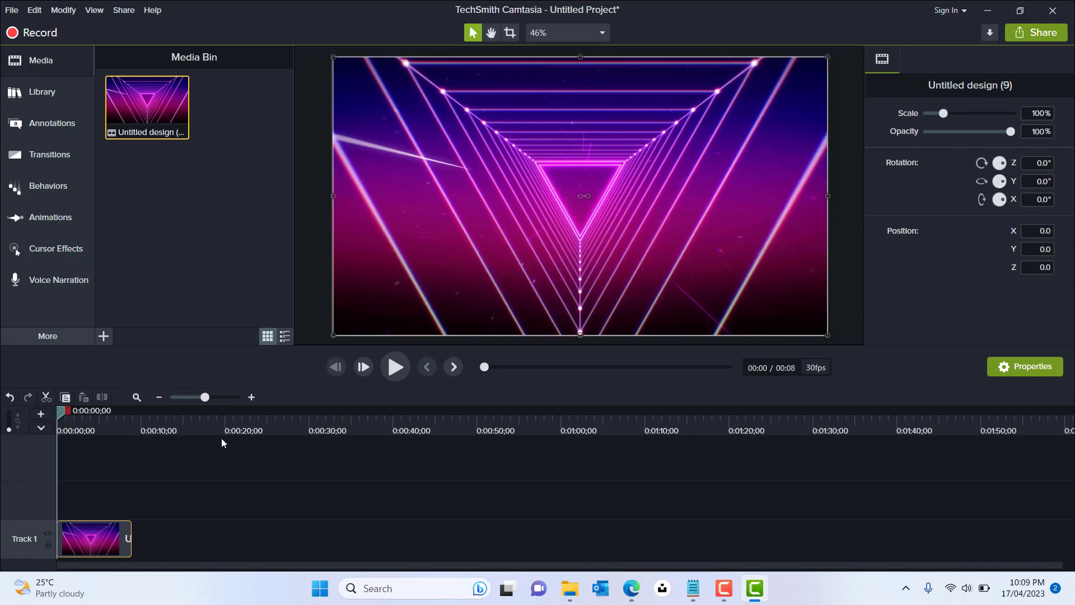
left_click(98, 517)
Step: Import the green-screen clip "New creative video (1)" from Downloads into the Media Bin
left_click(49, 61)
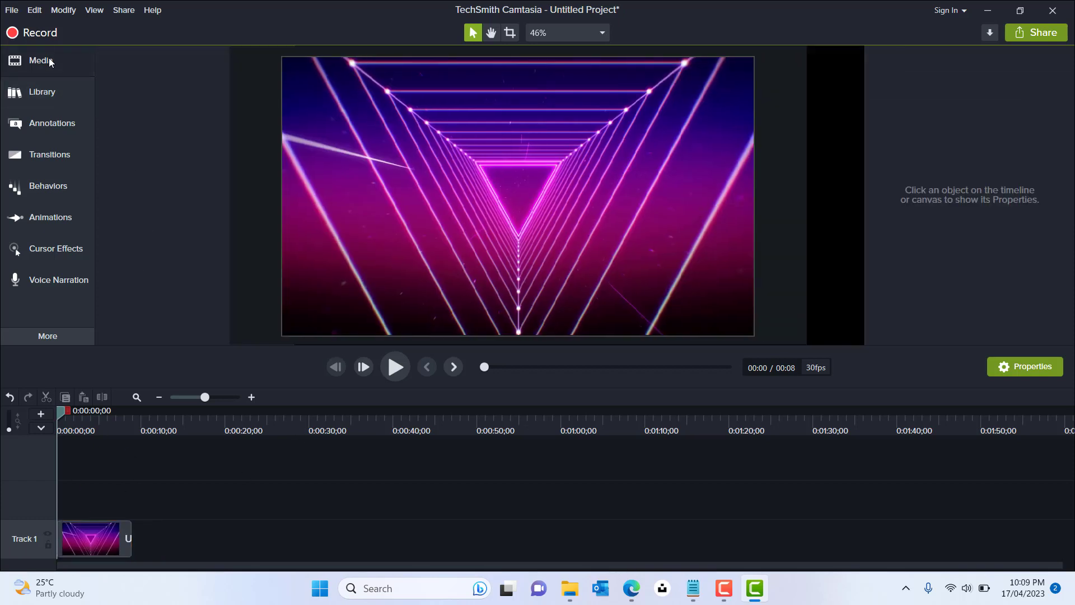
left_click(22, 63)
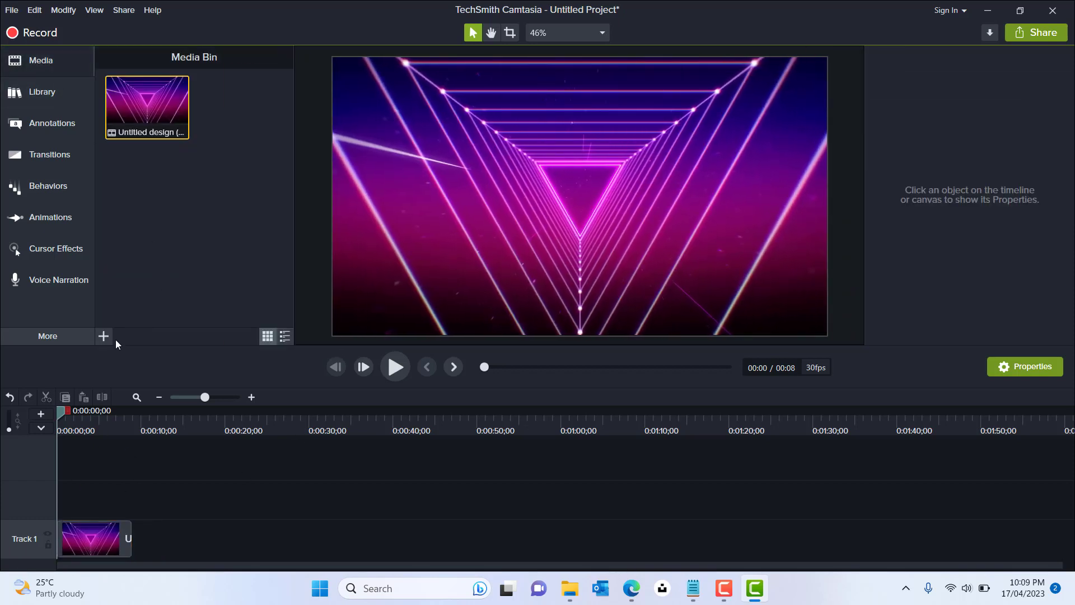
left_click(104, 337)
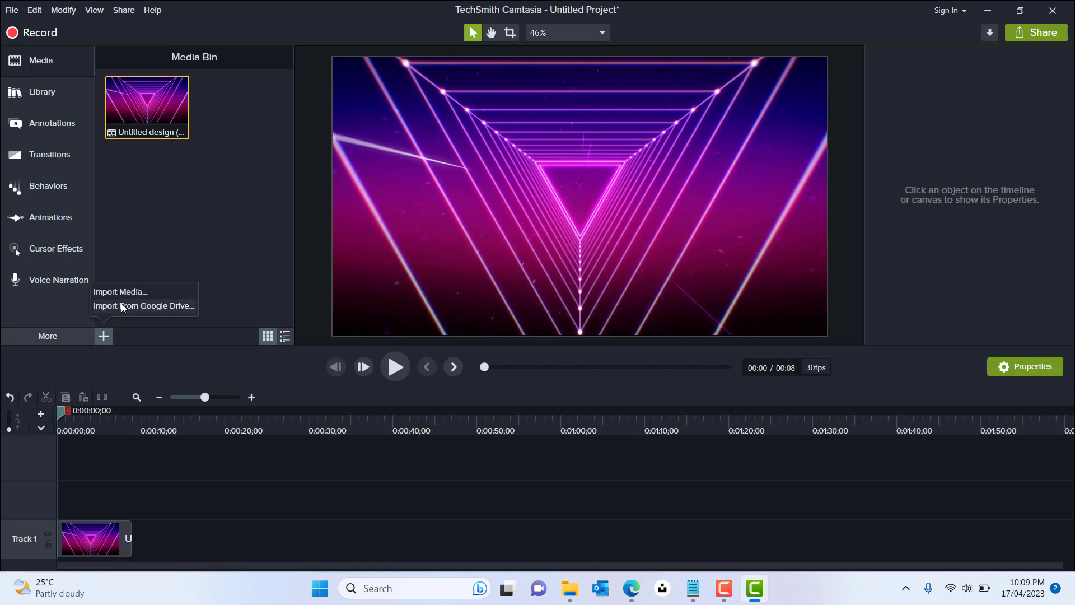
left_click(157, 291)
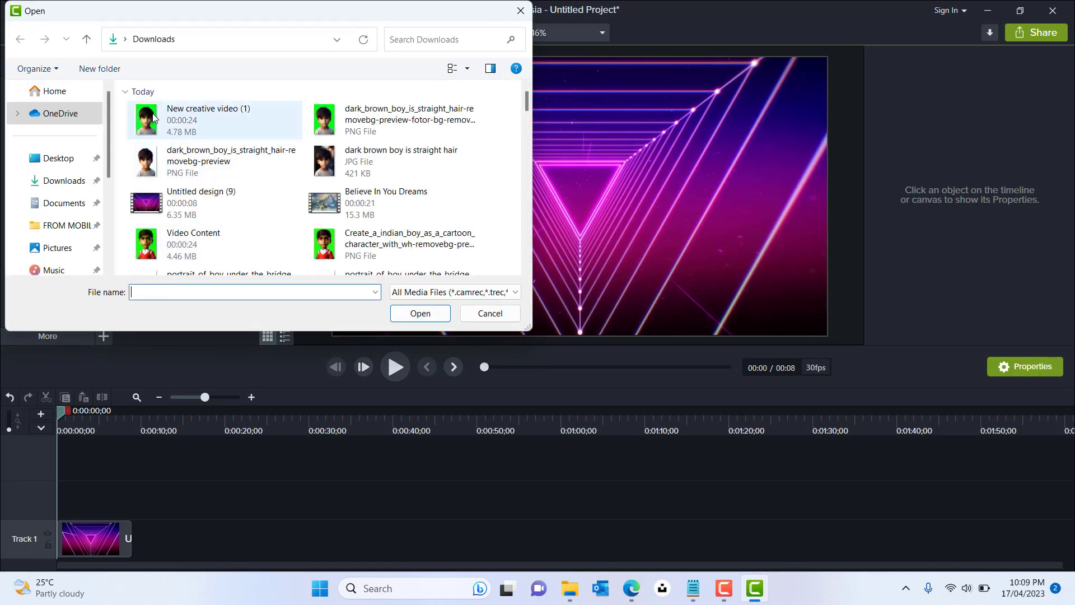
double_click(153, 116)
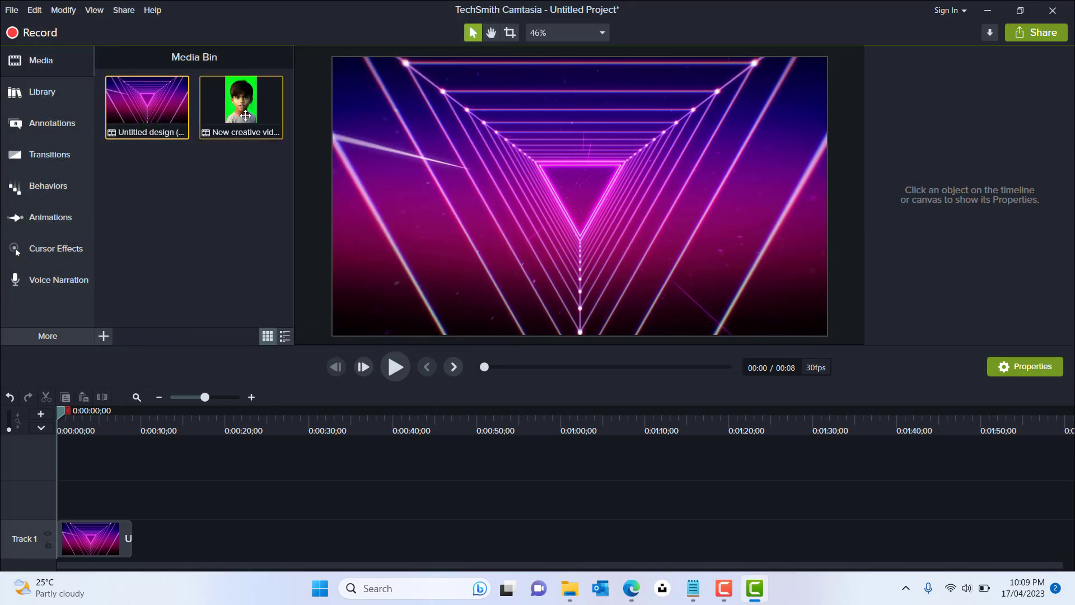
Step: Place the green-screen boy clip at the start of Track 2 and enlarge it to 169.1% at the bottom centre of the canvas
left_click_drag(245, 115, 51, 498)
left_click_drag(535, 260, 488, 308)
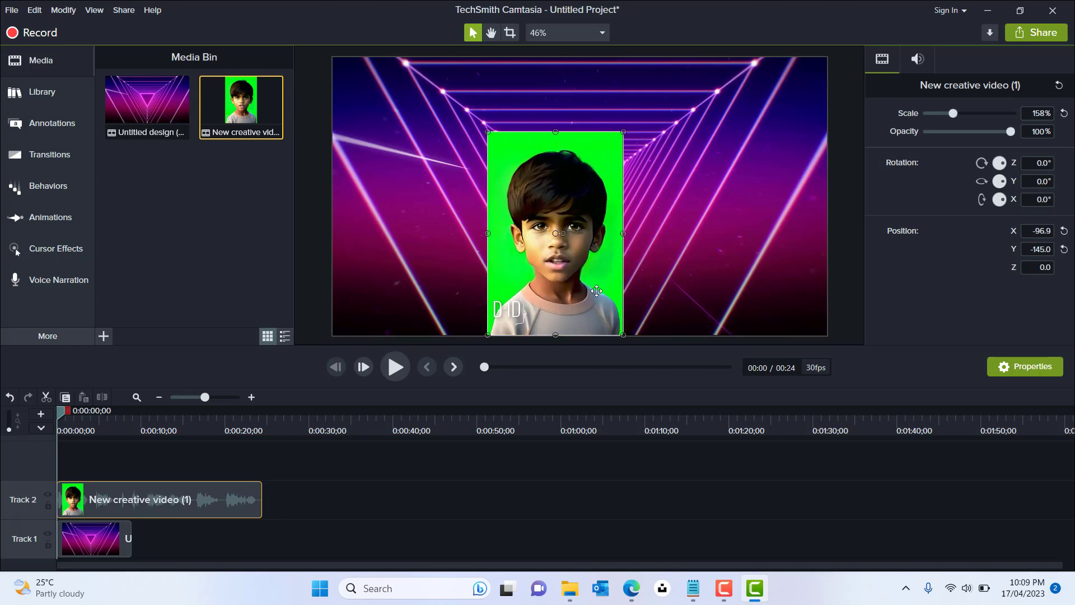
left_click_drag(623, 234, 632, 239)
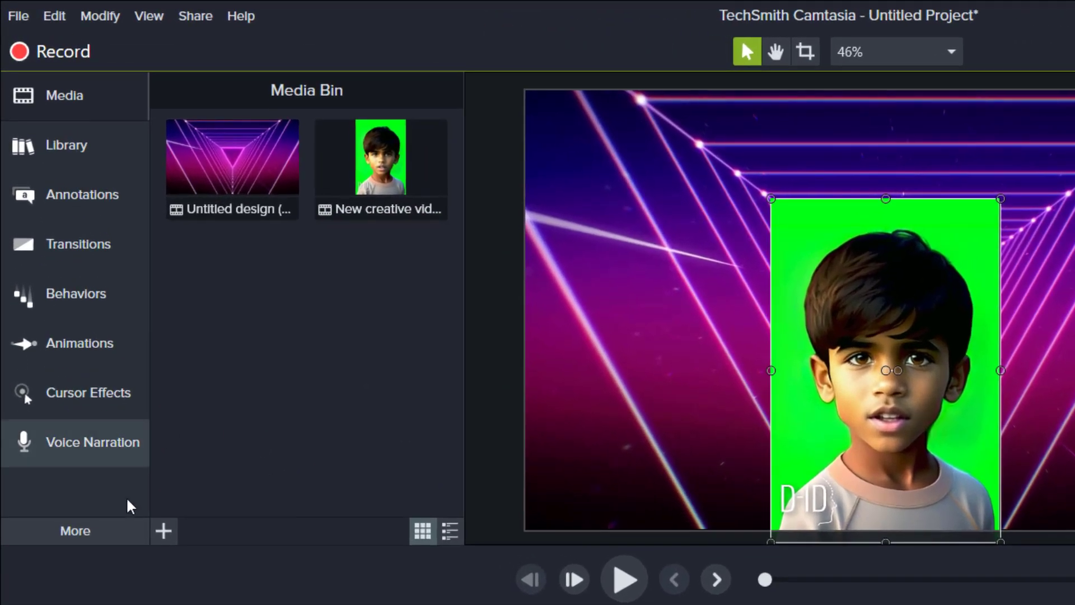
Step: Apply Remove a Color to the boy clip with Tolerance 29%, Softness 14%, Hue 3% and Defringe -43%
left_click(134, 532)
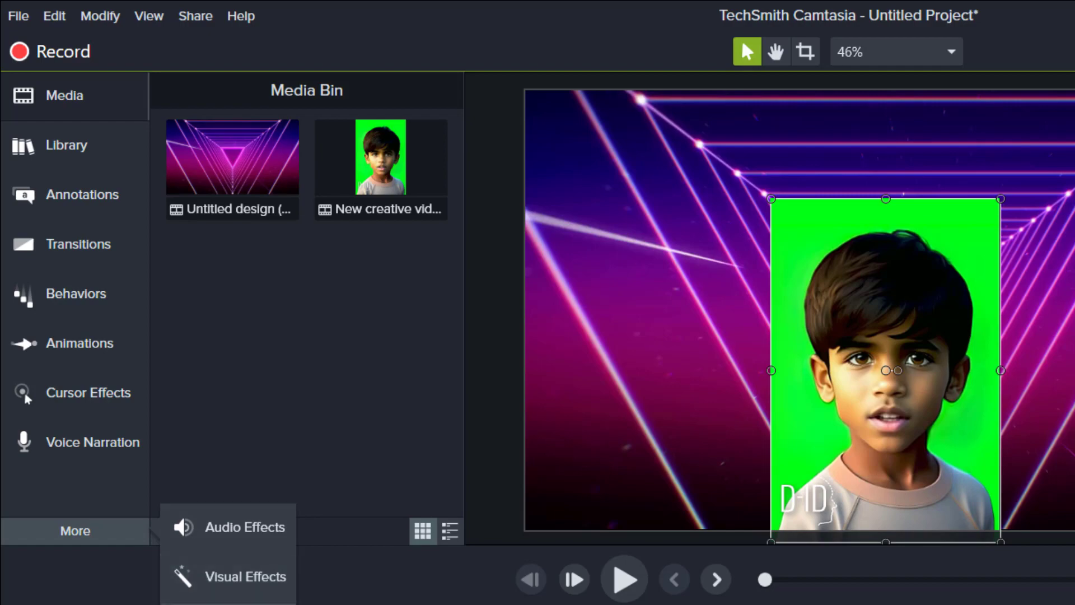
left_click(258, 582)
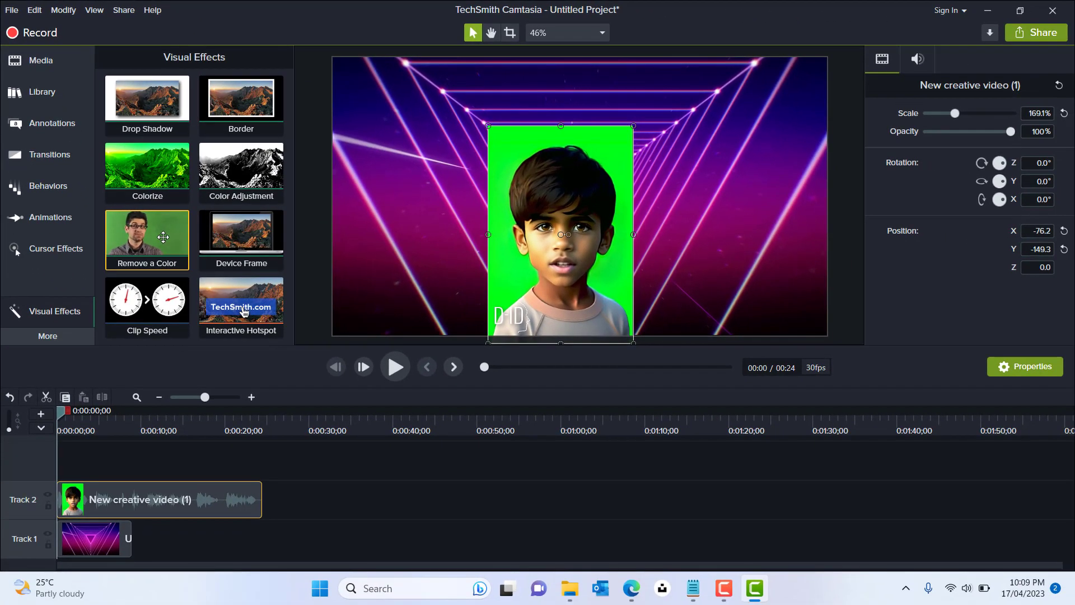
left_click_drag(163, 237, 132, 490)
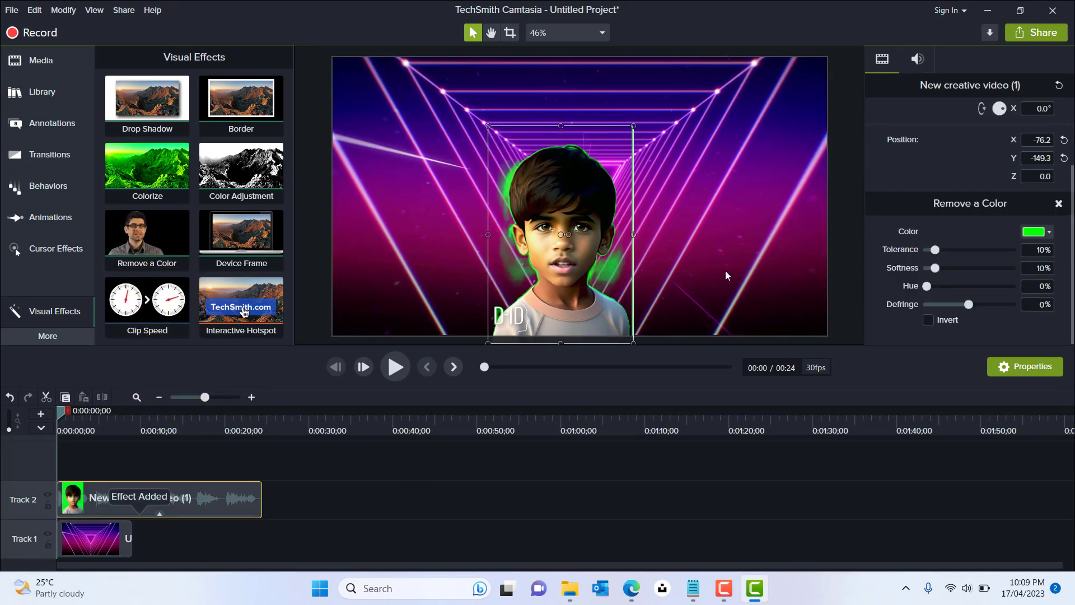
left_click_drag(969, 308, 950, 310)
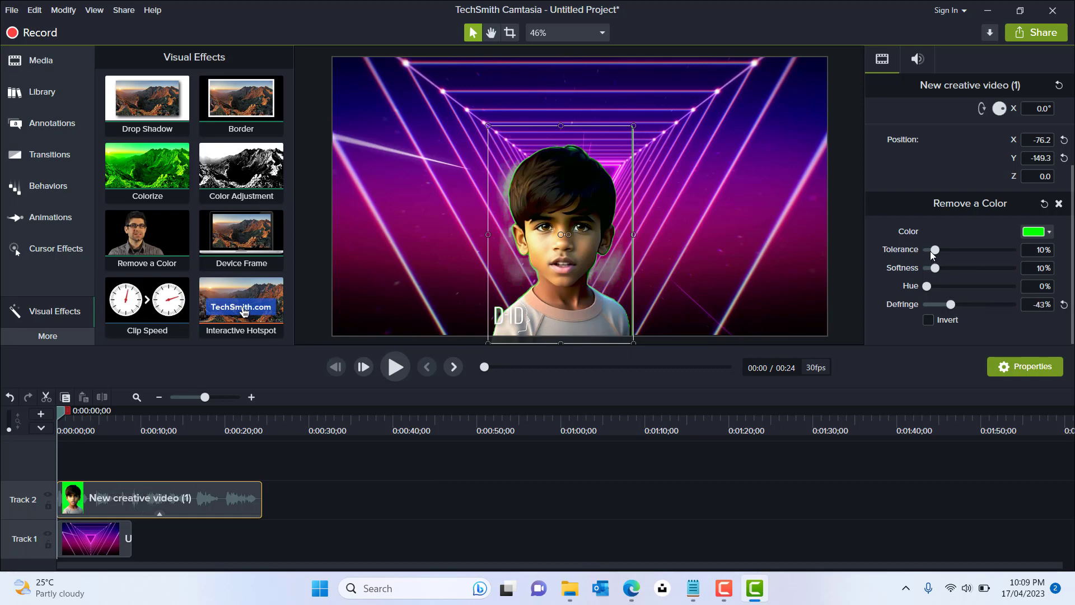
left_click_drag(933, 252, 931, 288)
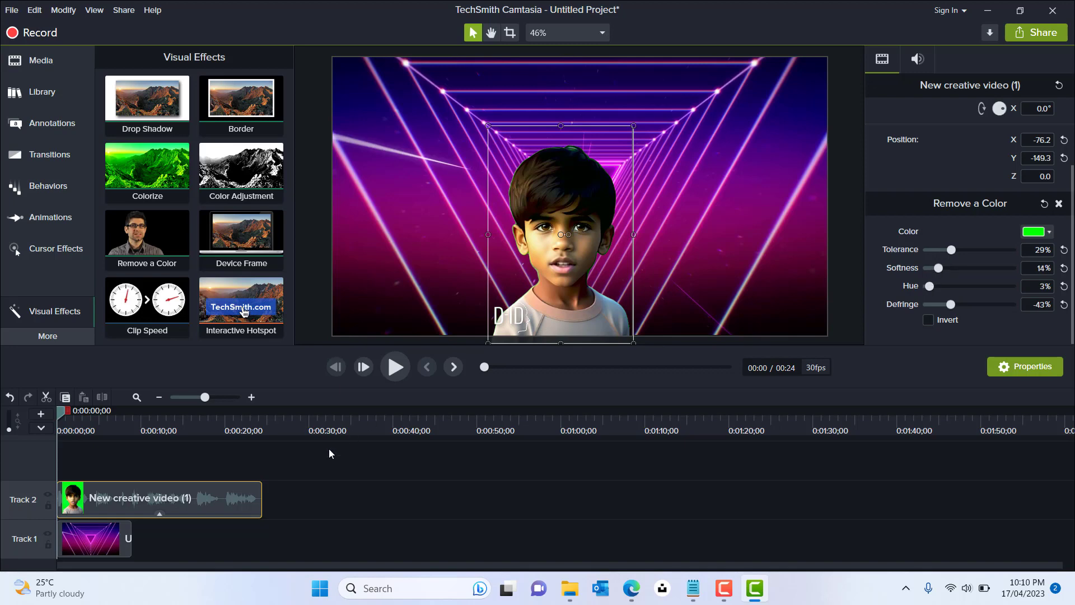
Step: Play the first seconds of the composite to check the keyed boy over the background, and deselect the clip
left_click(404, 369)
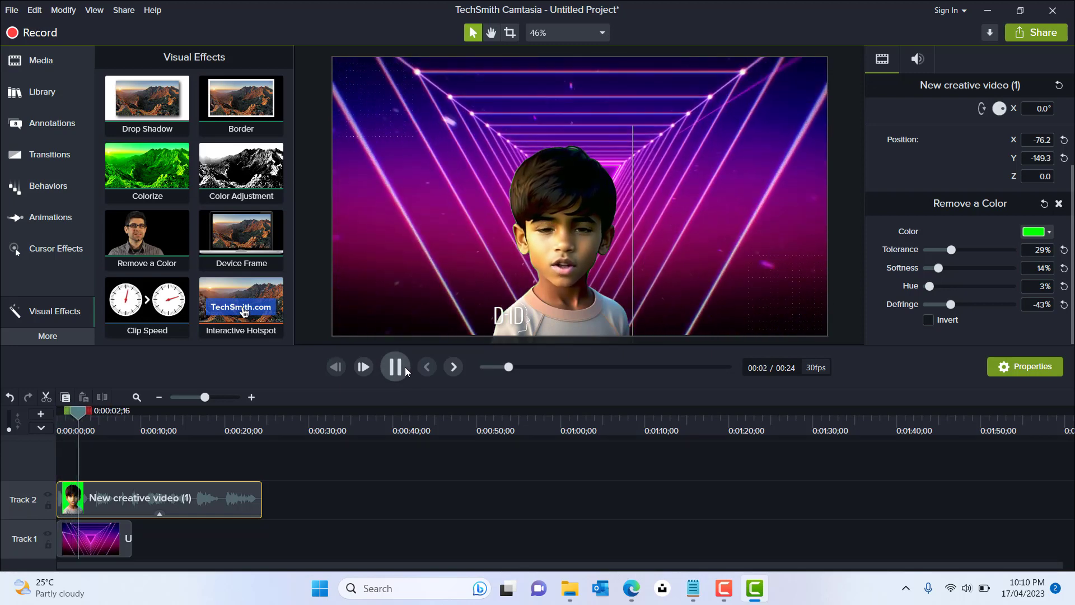
left_click(406, 367)
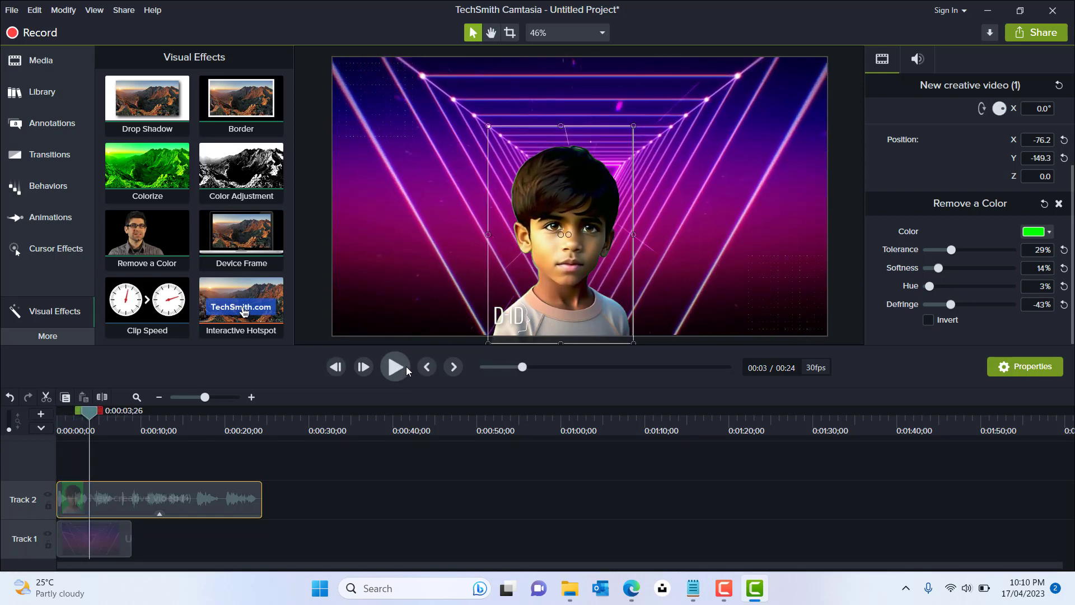
left_click(720, 472)
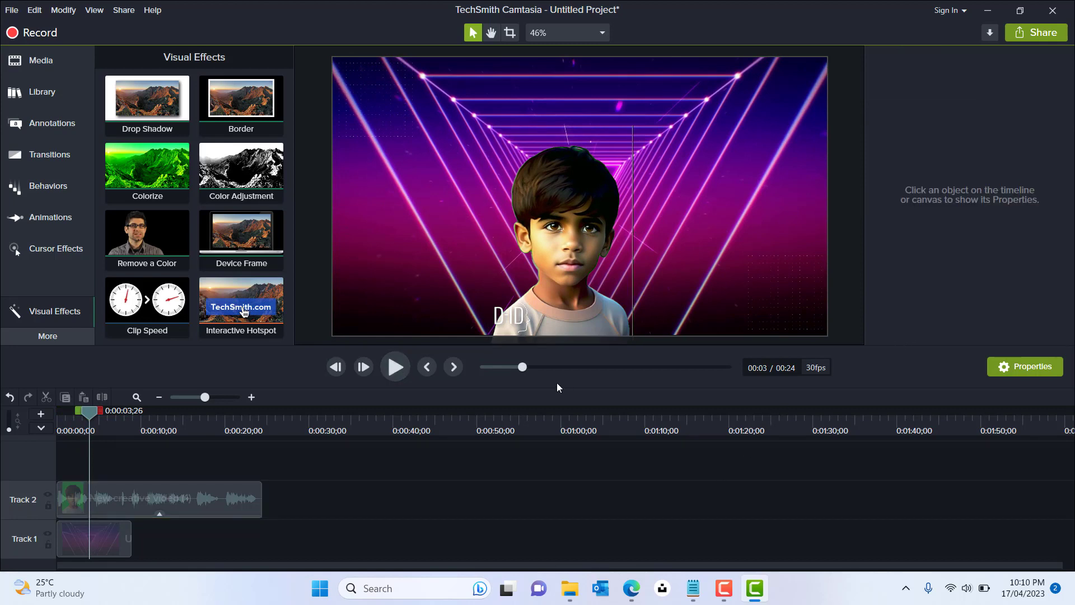
Step: Walk through the local file export with the "MP4 with Smart Player (up to 1080p)" preset up to the save settings, and cancel the wizard
left_click(1046, 37)
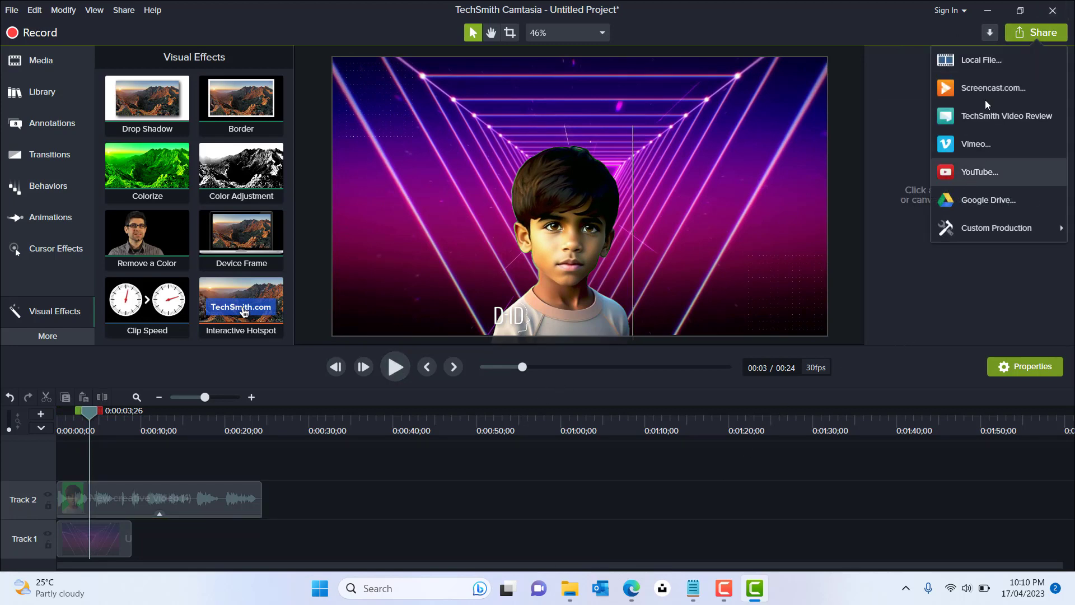
left_click(979, 60)
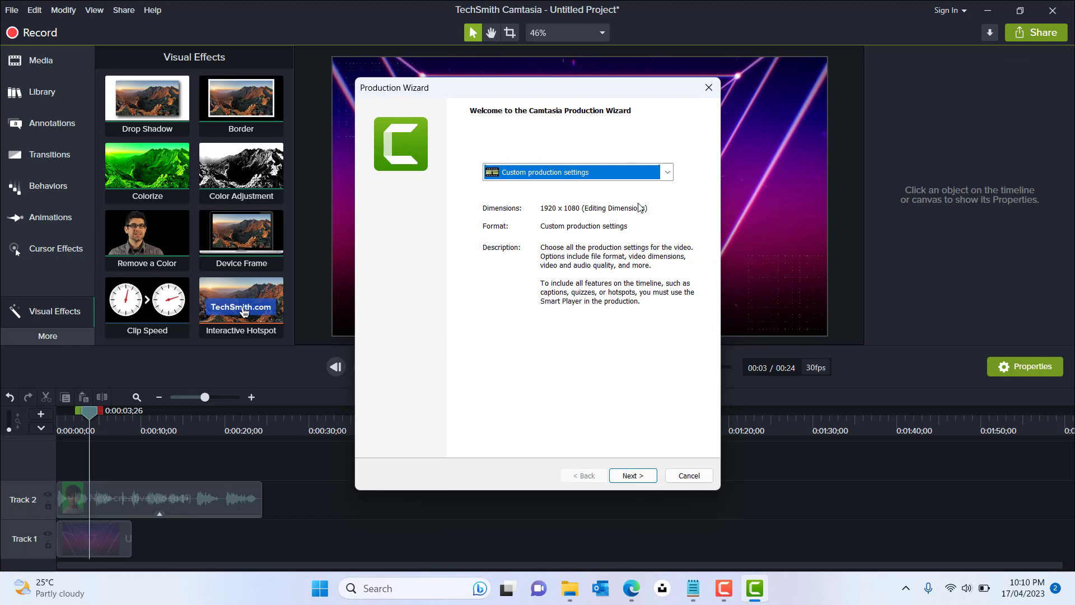
left_click(667, 172)
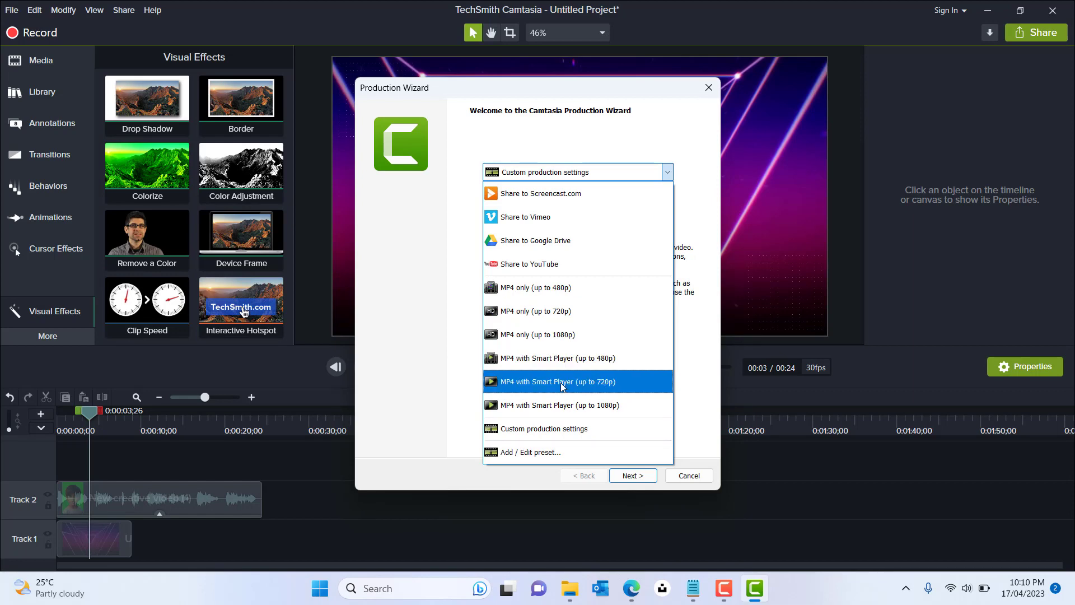
left_click(554, 407)
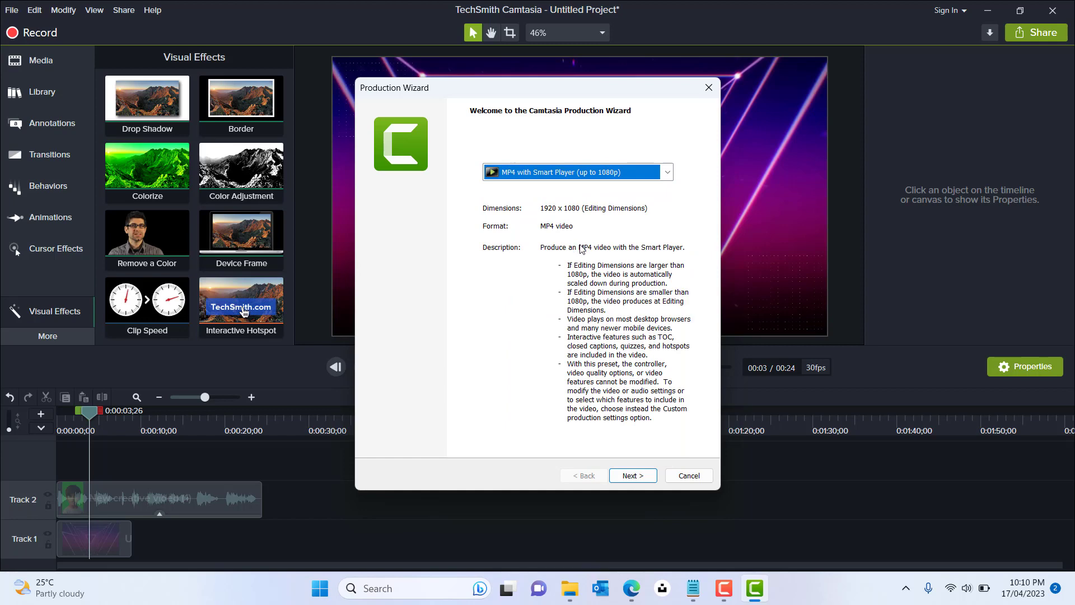
left_click(625, 475)
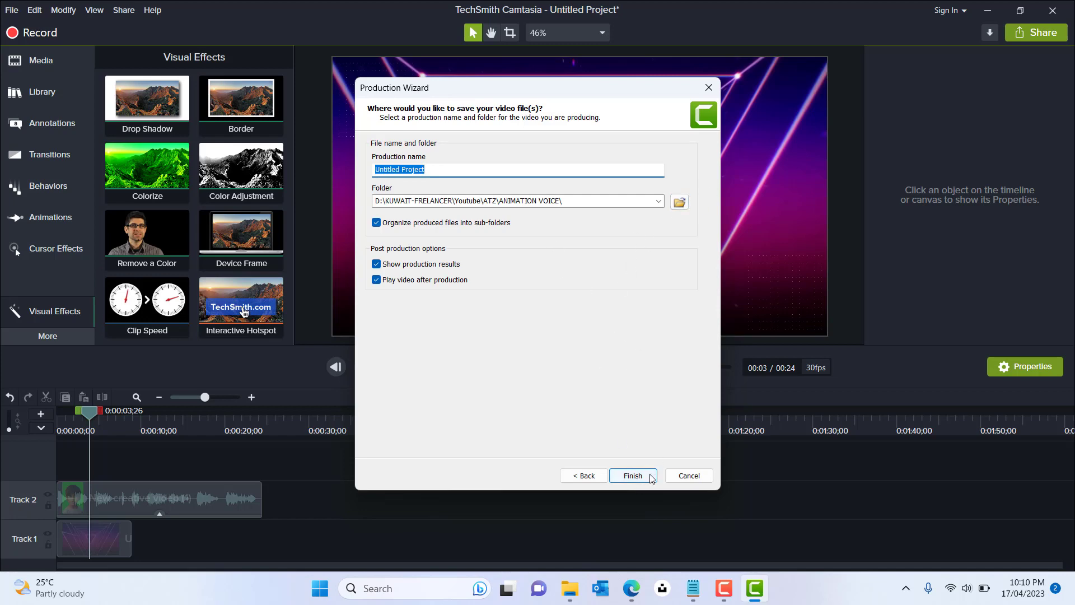
left_click(587, 479)
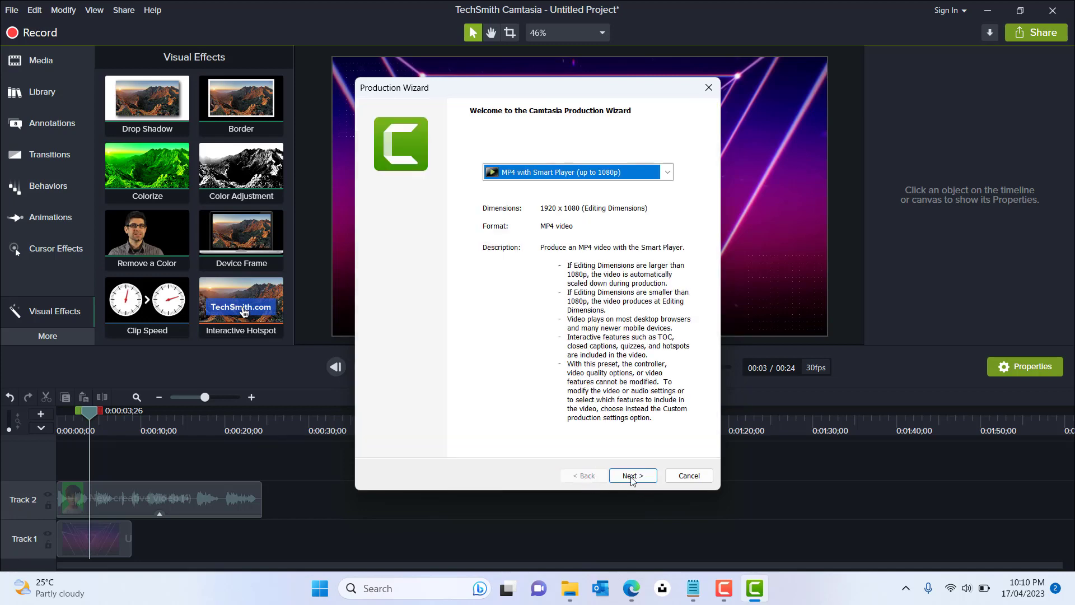
left_click(688, 475)
Step: Switch to the Edge browser, load YouTube in the background remover search tab and open the account's own channel
left_click(631, 587)
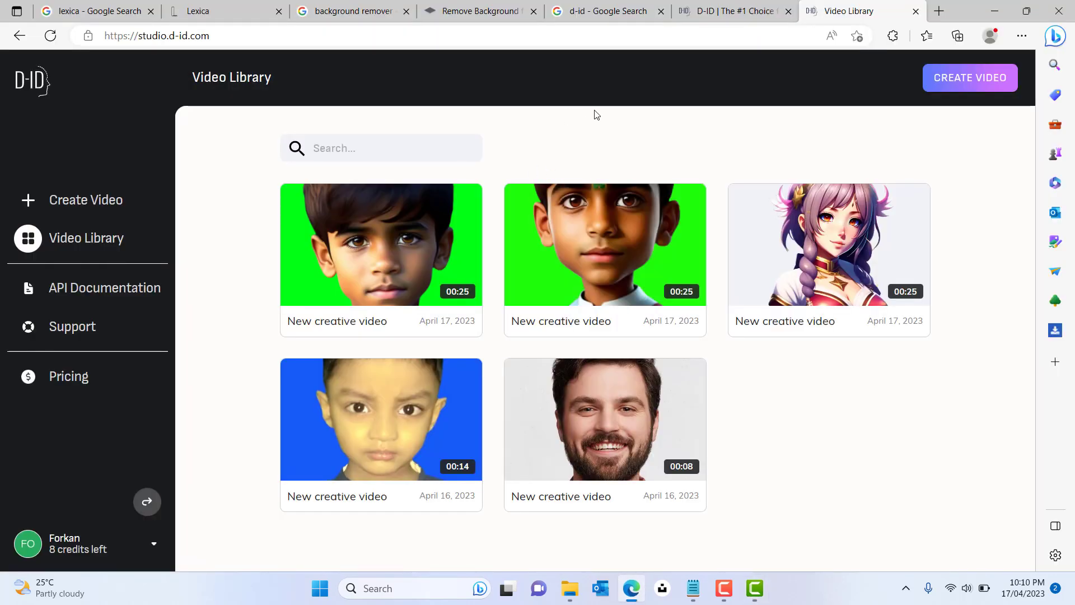
left_click(344, 13)
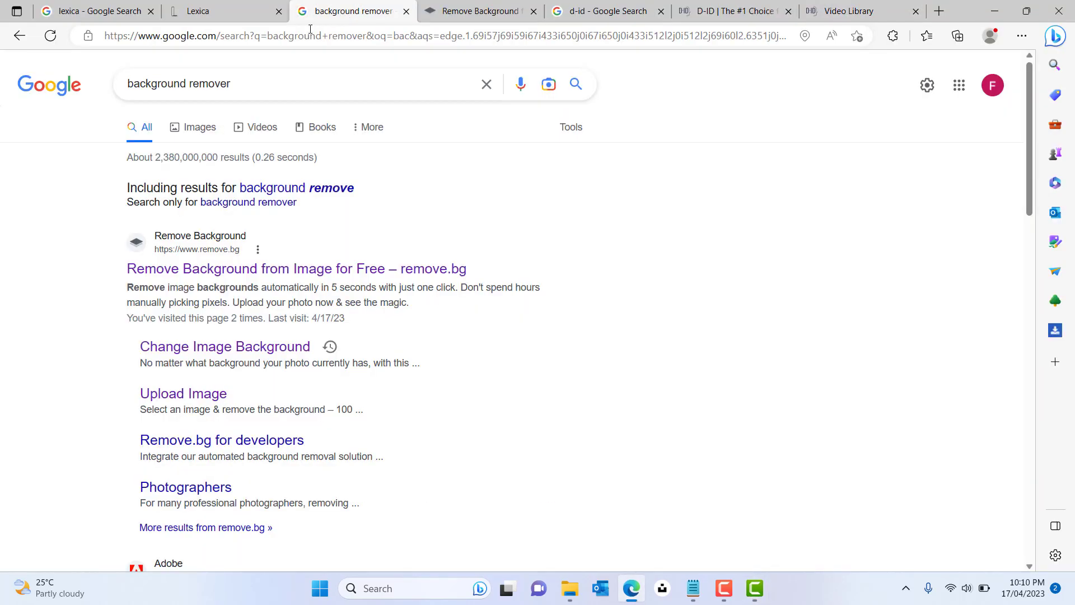
left_click(307, 34)
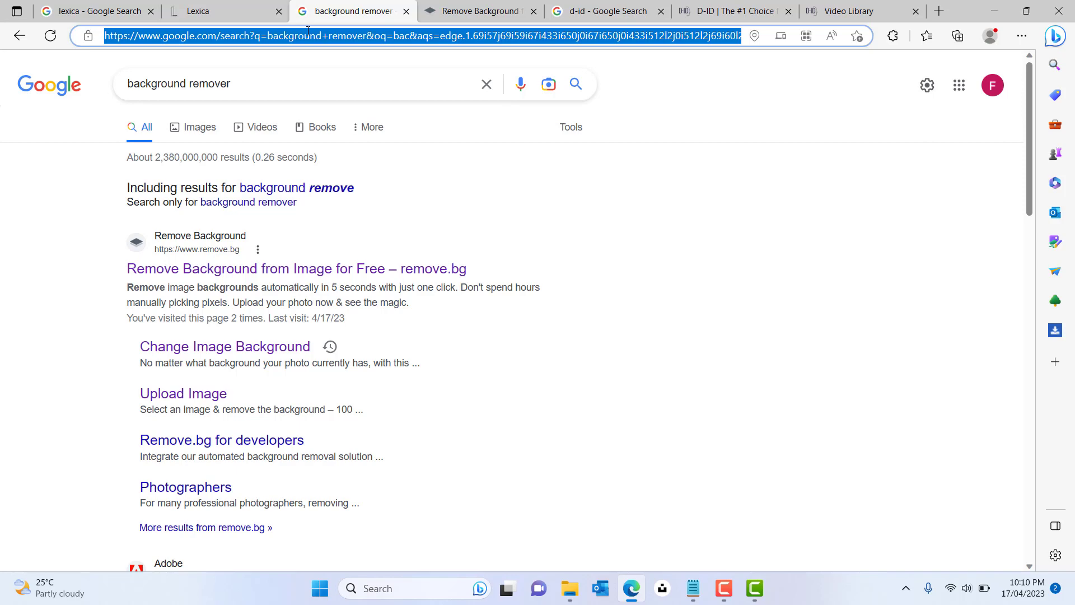
type("you")
key("Return")
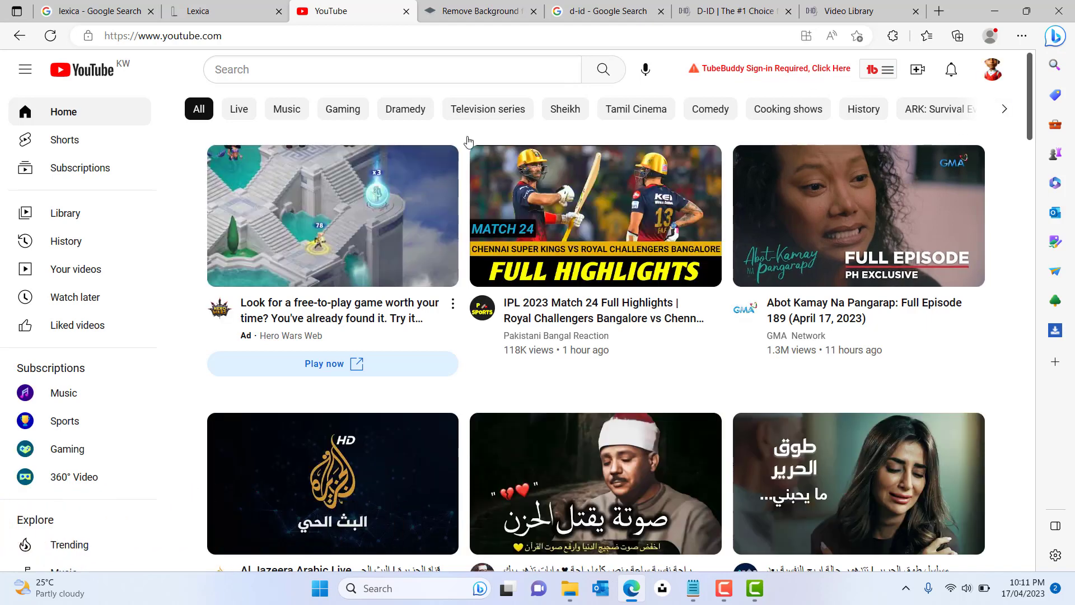
left_click(998, 74)
left_click(856, 151)
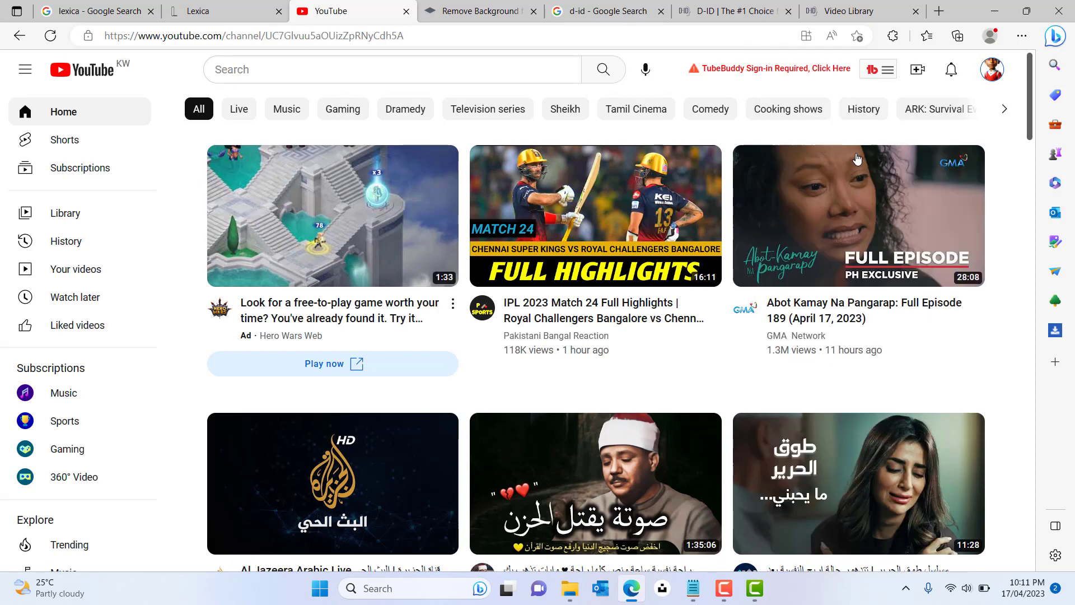